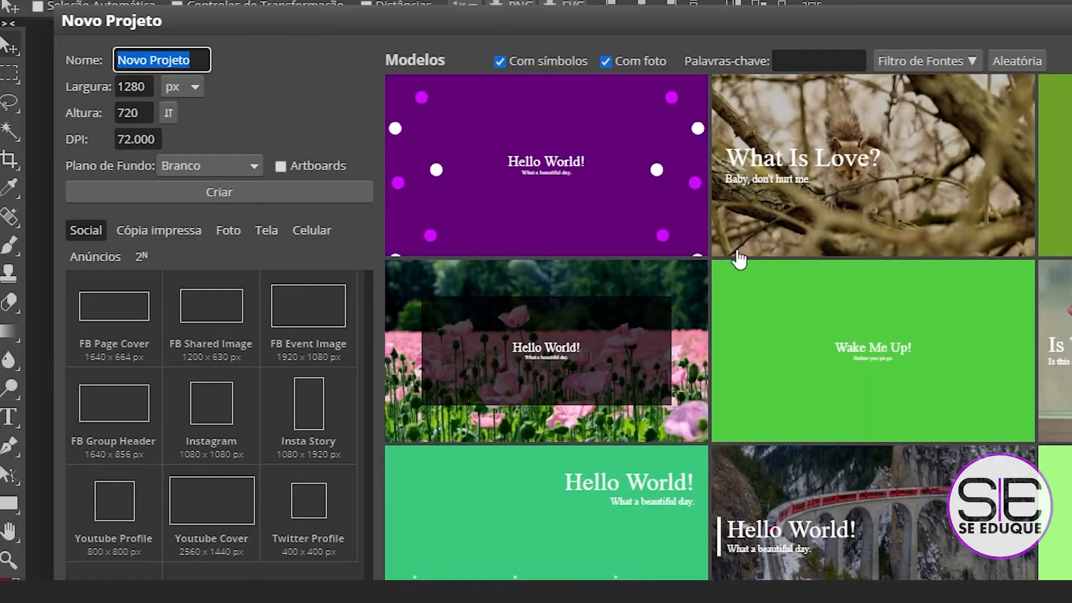
- Create a 1280 × 720 px project named TEXTO 3D with a white background and rename its background layer FUNDO
{"action": "type", "text": "TEXTO 3D"}
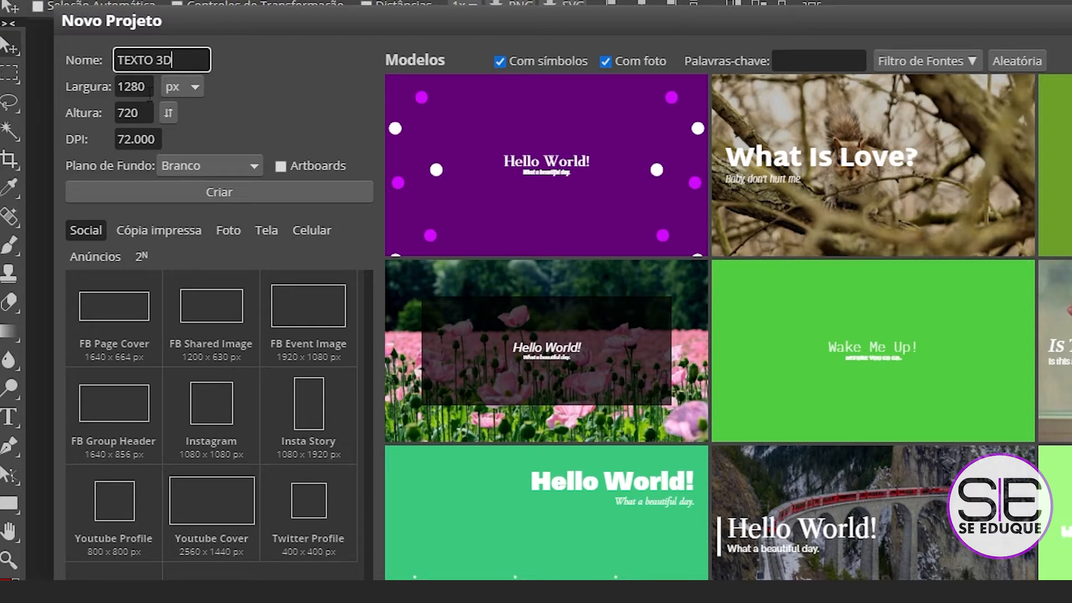
{"action": "left_click", "coordinate": [219, 192]}
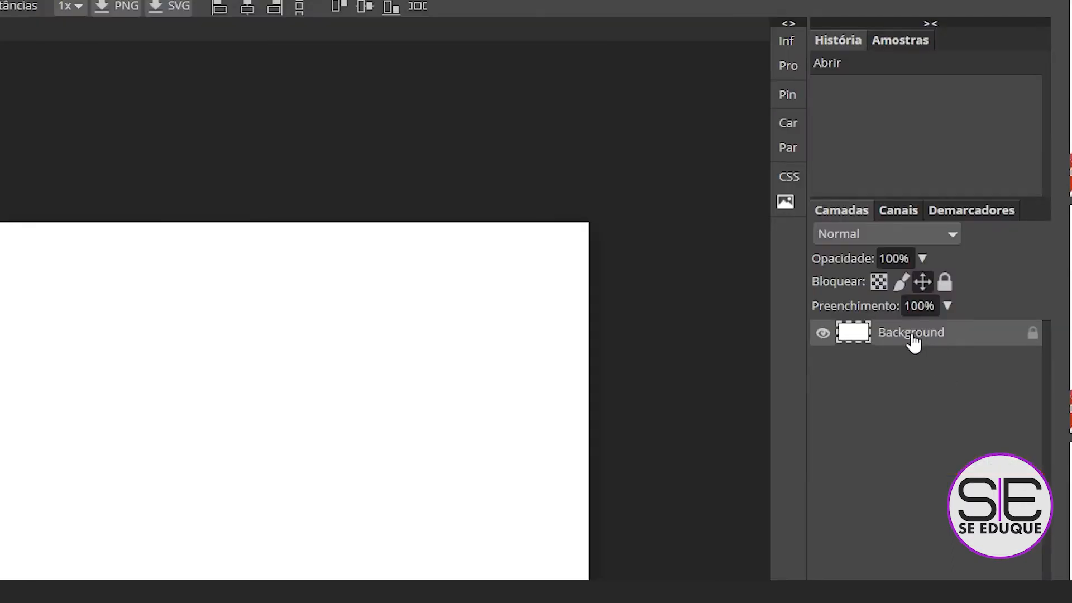
{"action": "double_click", "coordinate": [805, 270]}
{"action": "type", "text": "FUNDO"}
{"action": "key", "text": "Return"}
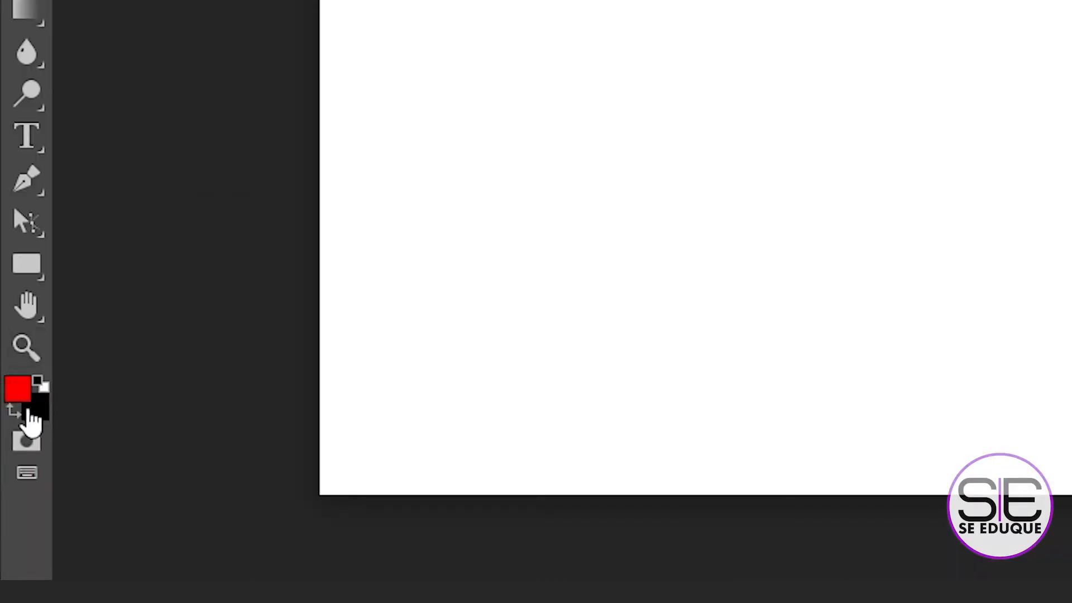
- Reset the foreground and background colours to black and white, and set the Text tool to Denk One at 200 px
{"action": "left_click", "coordinate": [43, 389]}
{"action": "key", "text": "ctrl+0"}
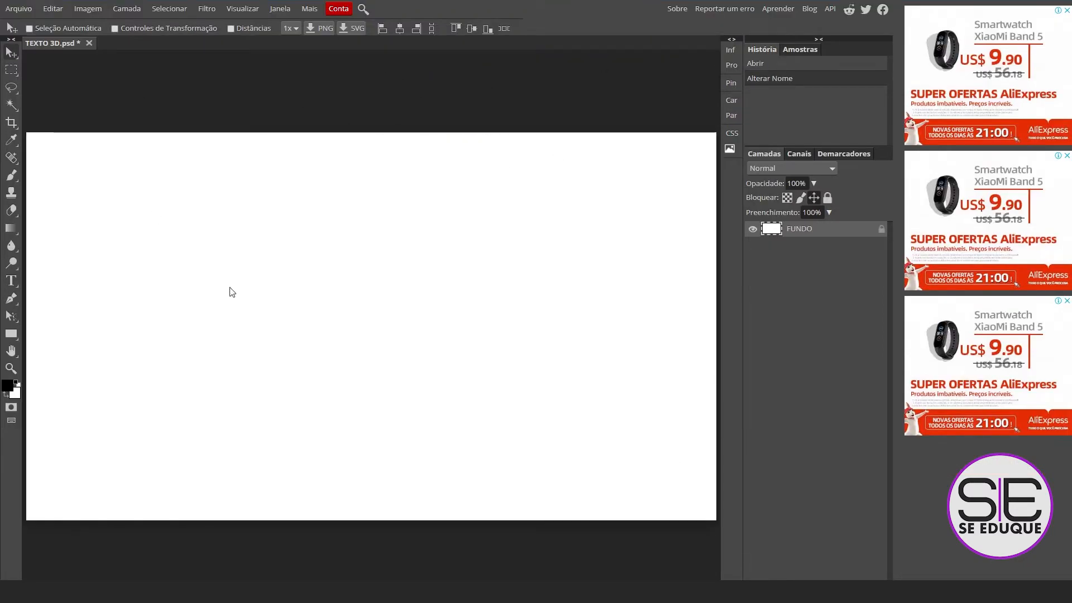
{"action": "left_click", "coordinate": [11, 281]}
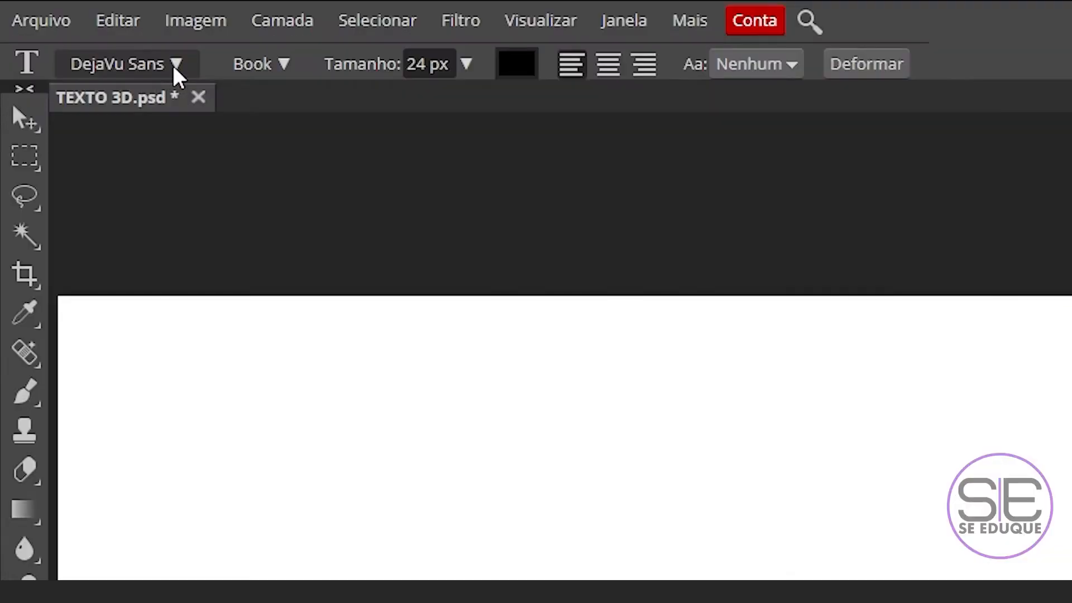
{"action": "left_click", "coordinate": [78, 28]}
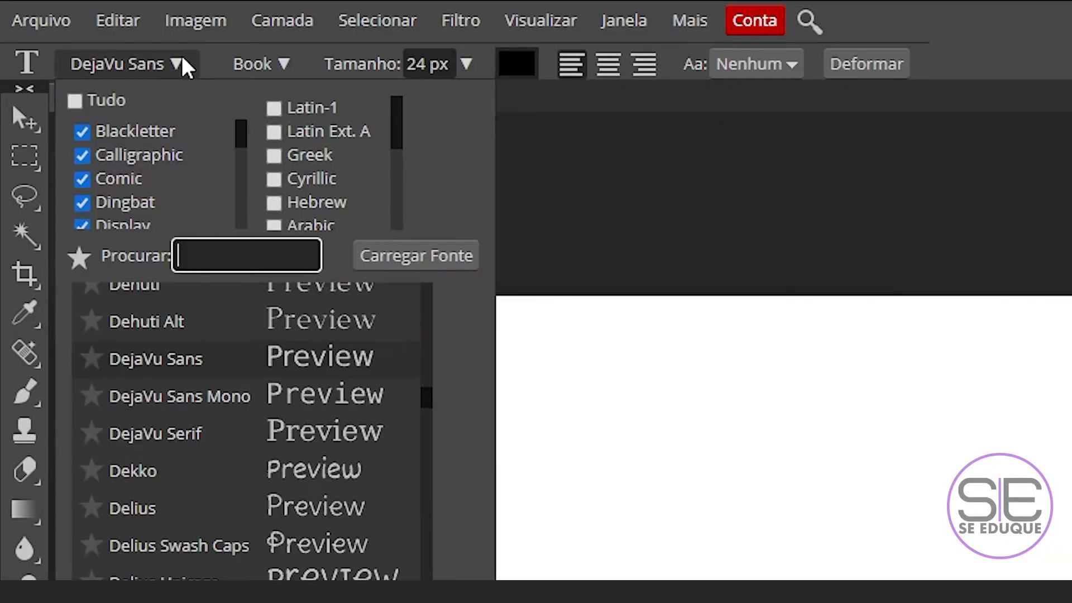
{"action": "scroll", "coordinate": [64, 244], "scroll_direction": "down", "scroll_amount": 1}
{"action": "left_click", "coordinate": [167, 545]}
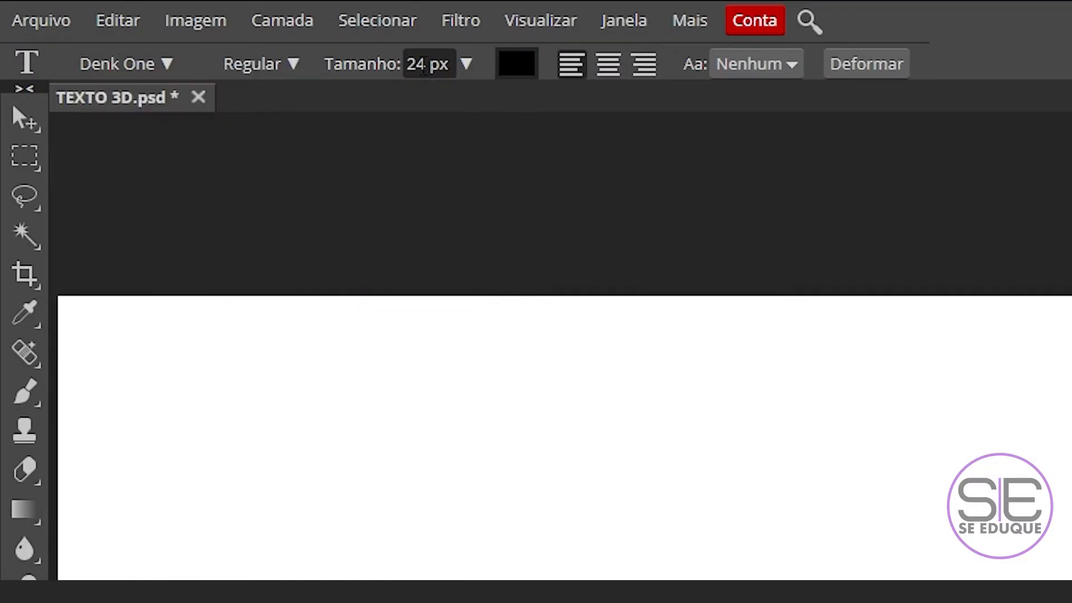
{"action": "double_click", "coordinate": [424, 63]}
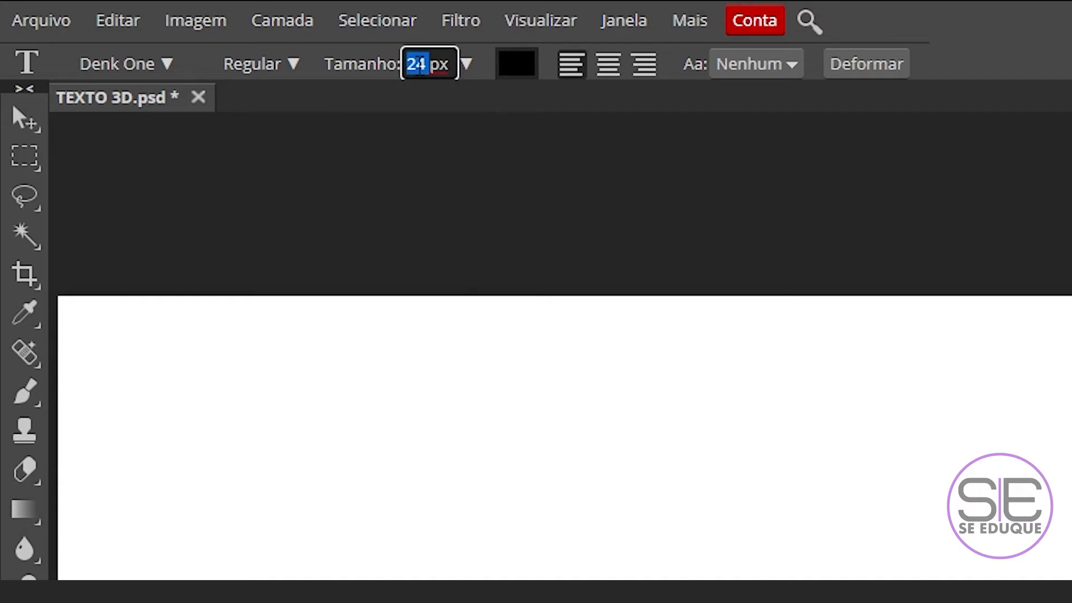
{"action": "type", "text": "200"}
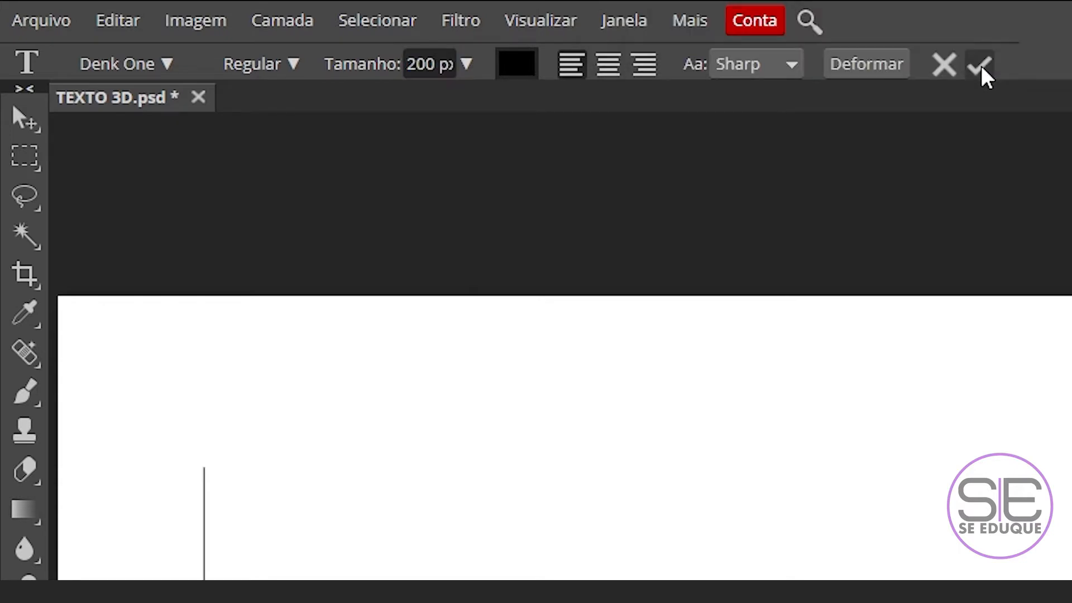
- Add the text SE EDUQUE to the upper part of the canvas
{"action": "left_click", "coordinate": [980, 66]}
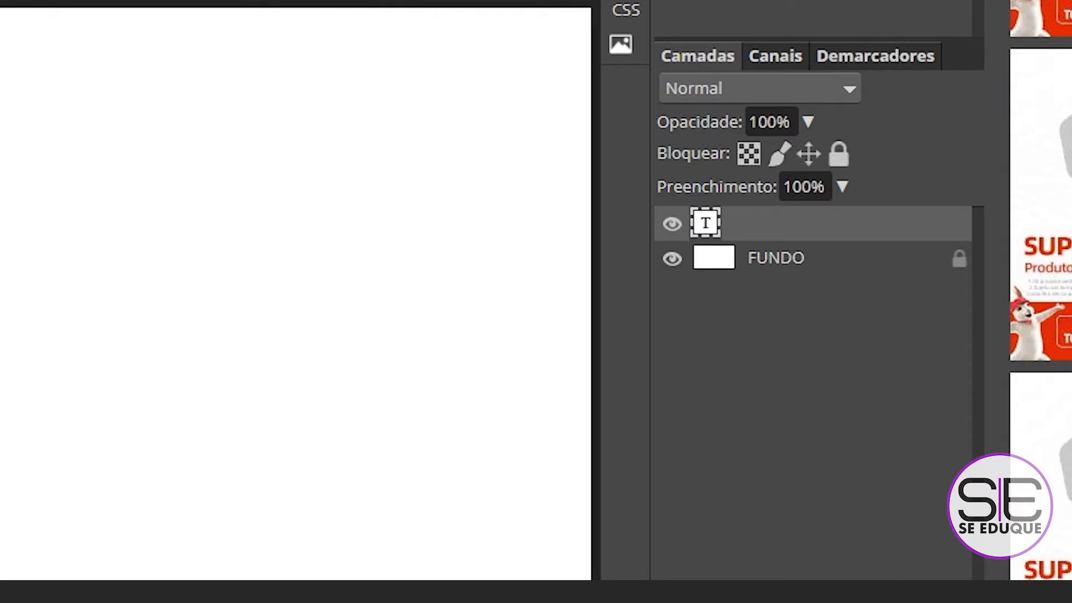
{"action": "type", "text": "SE EDUQUE"}
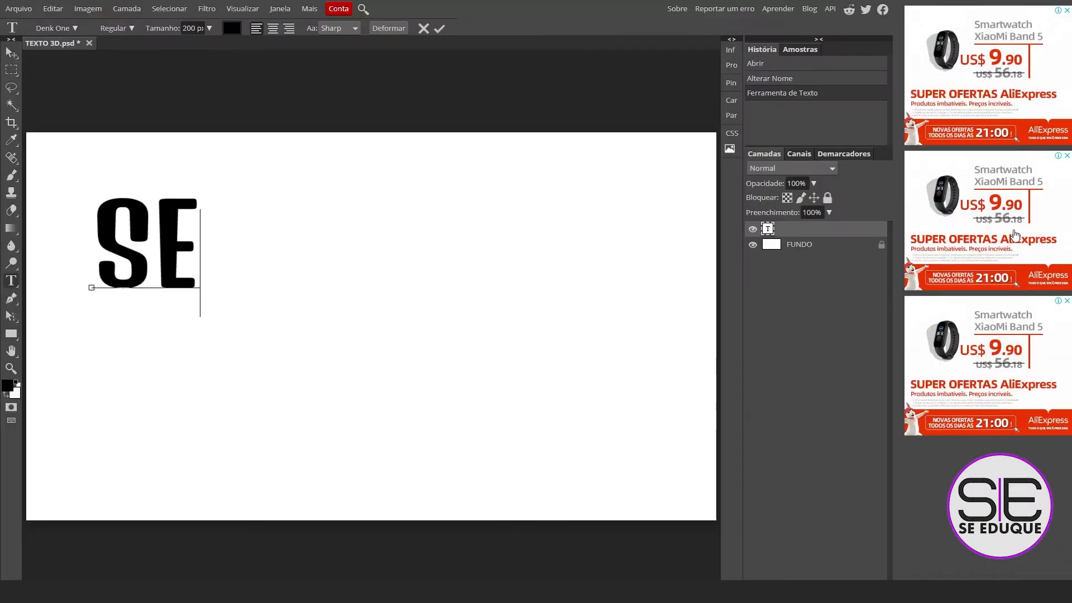
{"action": "left_click", "coordinate": [440, 30]}
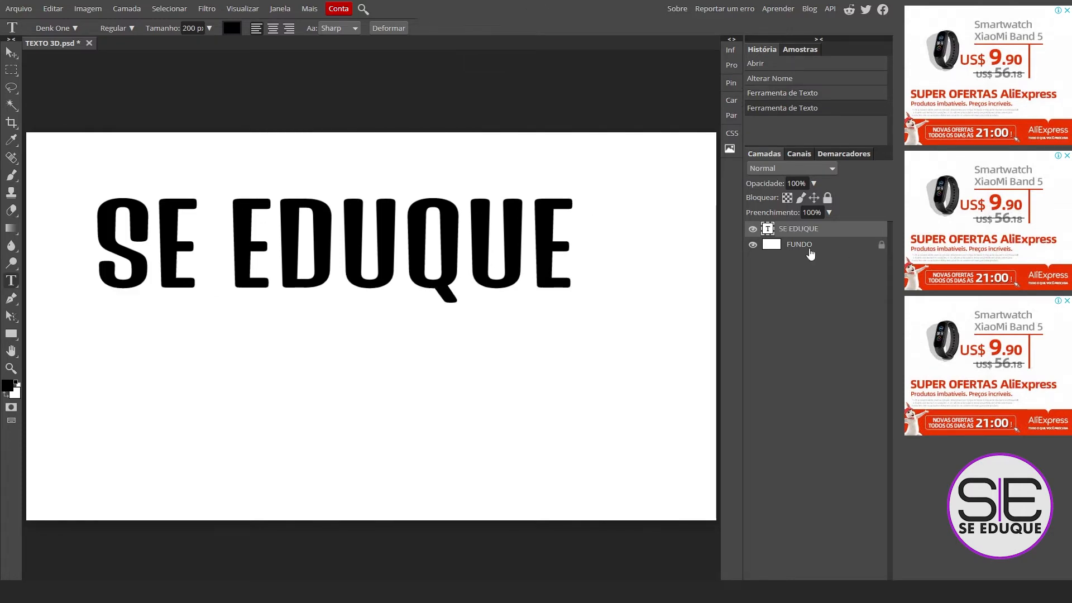
- Scale the SE EDUQUE text proportionally from its centre to about 262 px and centre it on the canvas
{"action": "key", "text": "ctrl+alt+t"}
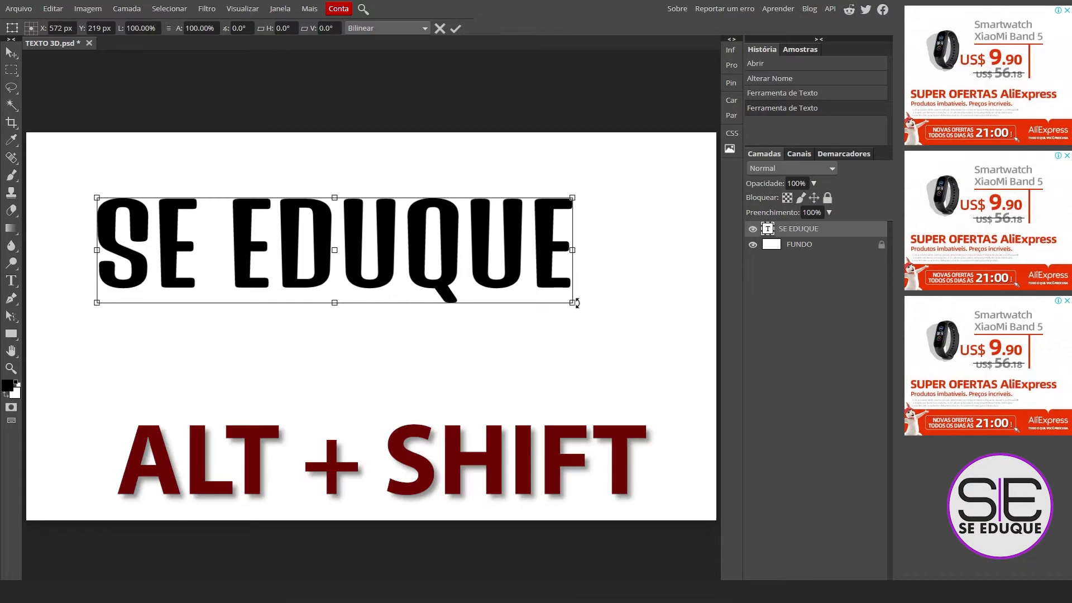
{"action": "left_click_drag", "start_coordinate": [575, 304], "coordinate": [632, 324]}
{"action": "left_click", "coordinate": [455, 29]}
{"action": "left_click", "coordinate": [11, 54]}
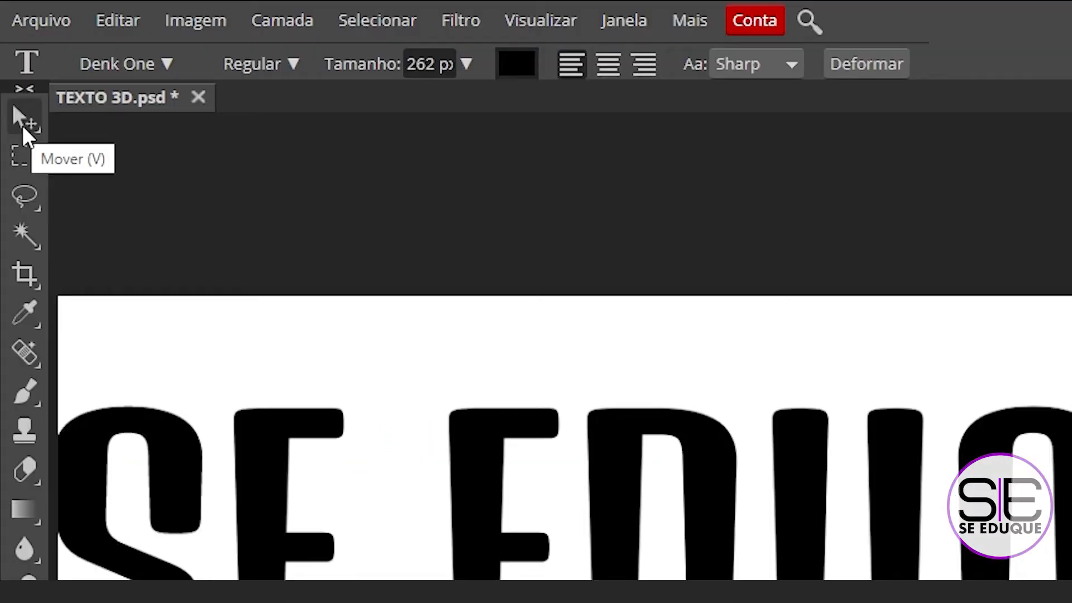
{"action": "left_click_drag", "start_coordinate": [395, 297], "coordinate": [398, 312]}
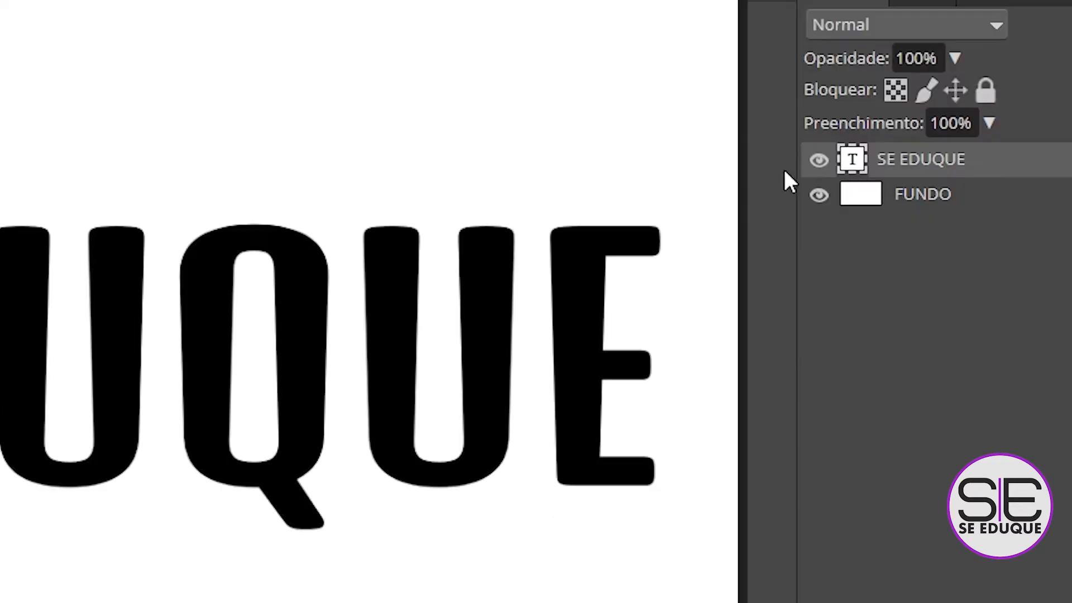
- Tighten the letter spacing of the SE EDUQUE text to -67% tracking
{"action": "double_click", "coordinate": [851, 161]}
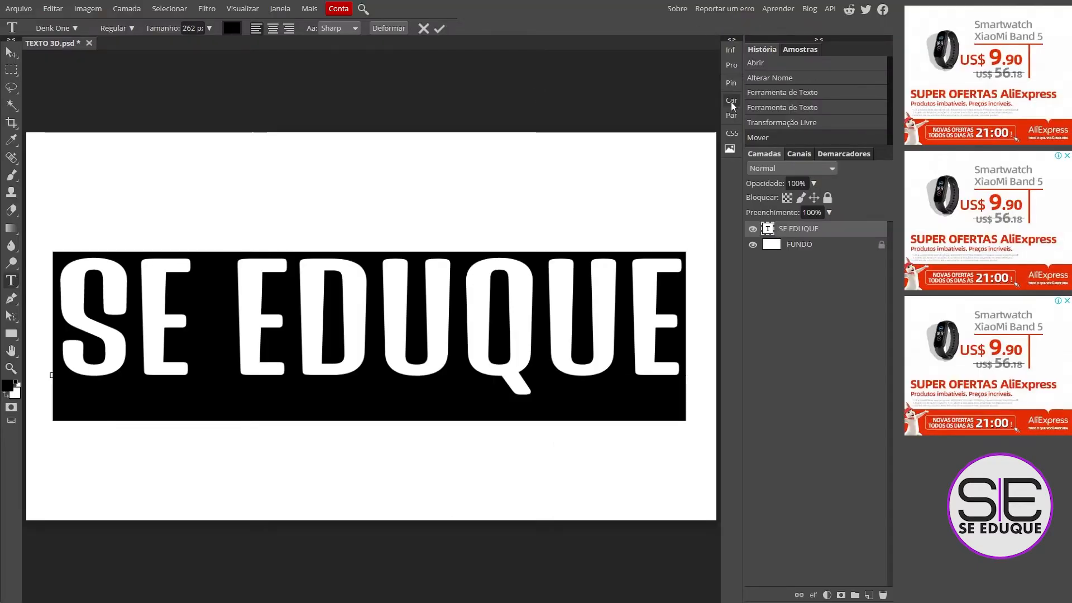
{"action": "left_click", "coordinate": [732, 104]}
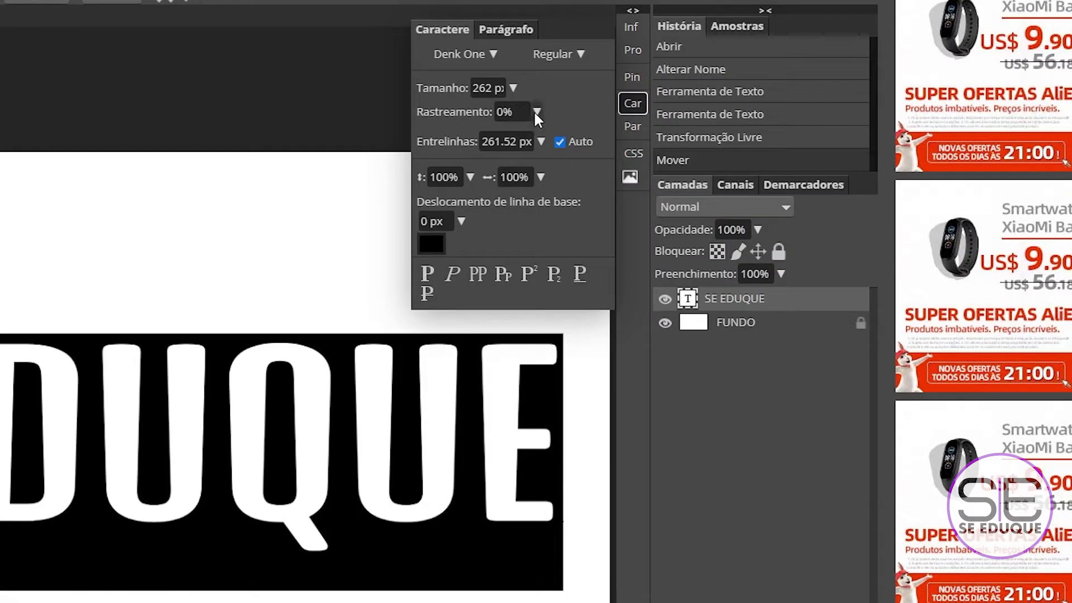
{"action": "left_click", "coordinate": [536, 112]}
{"action": "left_click_drag", "start_coordinate": [473, 134], "coordinate": [469, 136]}
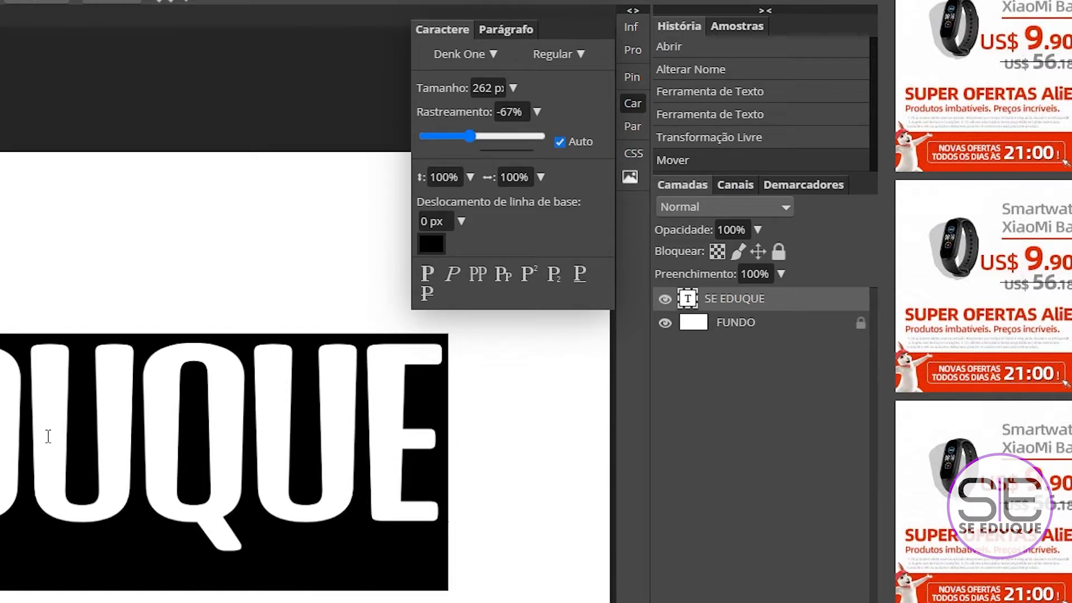
{"action": "left_click", "coordinate": [633, 105]}
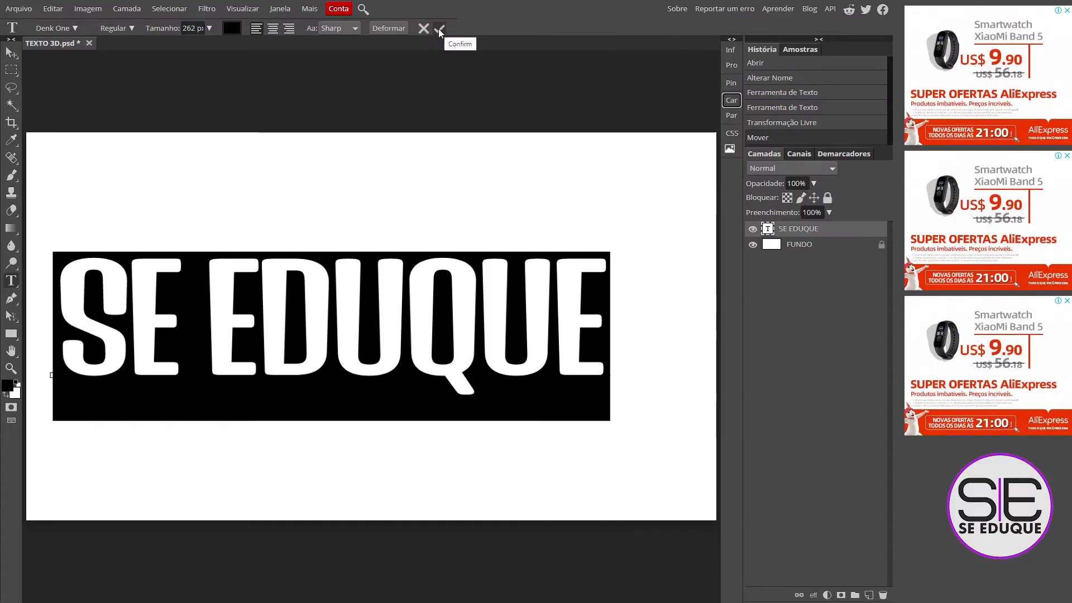
{"action": "left_click", "coordinate": [186, 1]}
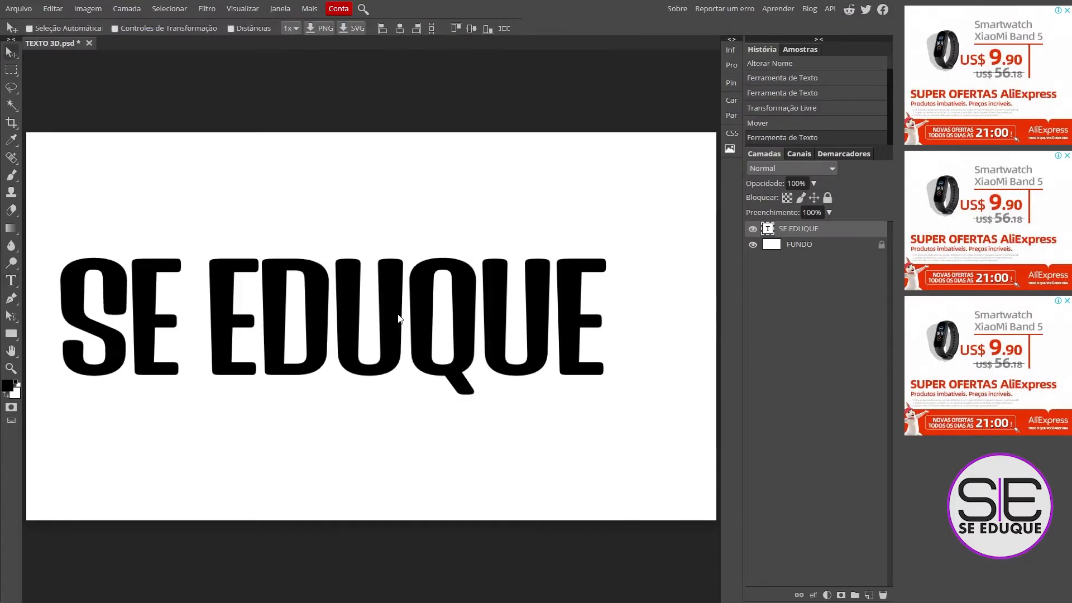
- Scale the SE EDUQUE text to about 119% proportionally and centre it on the canvas
{"action": "key", "text": "ctrl+alt+t"}
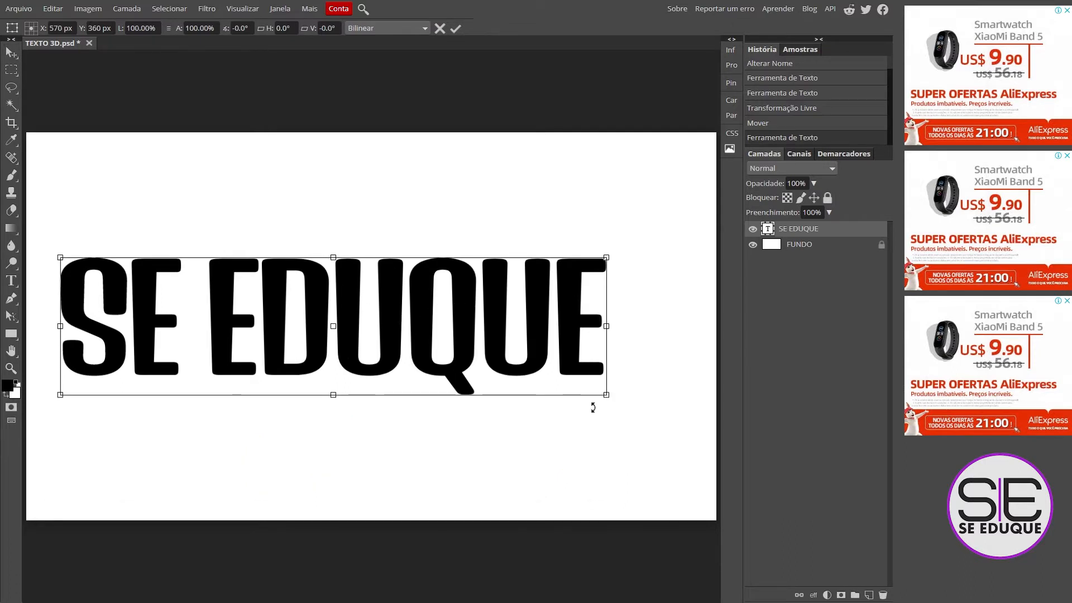
{"action": "left_click_drag", "start_coordinate": [607, 394], "coordinate": [632, 415]}
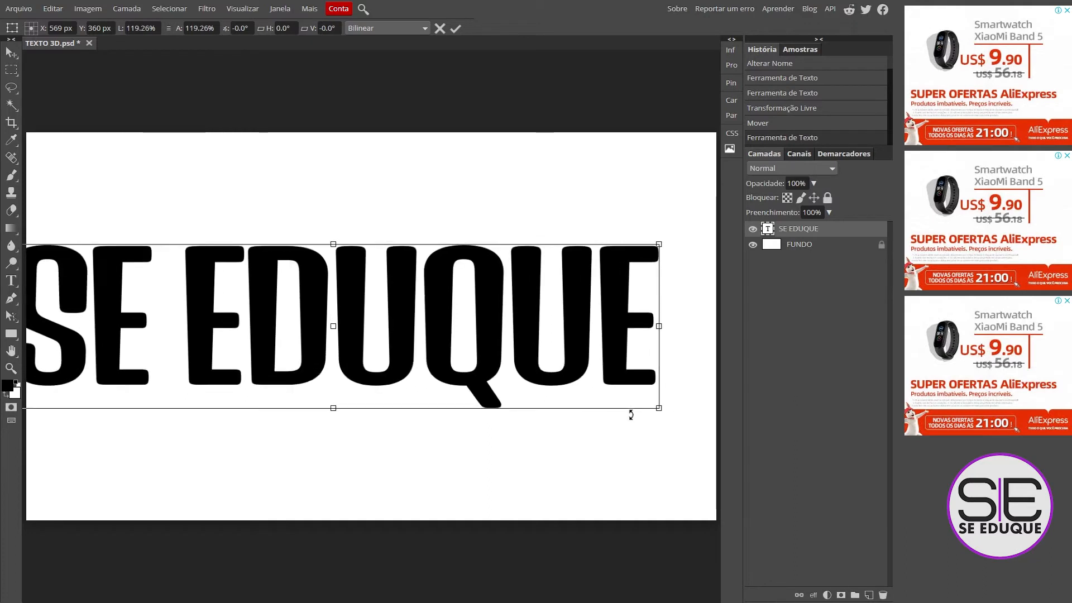
{"action": "left_click", "coordinate": [455, 28]}
{"action": "left_click_drag", "start_coordinate": [347, 283], "coordinate": [385, 282]}
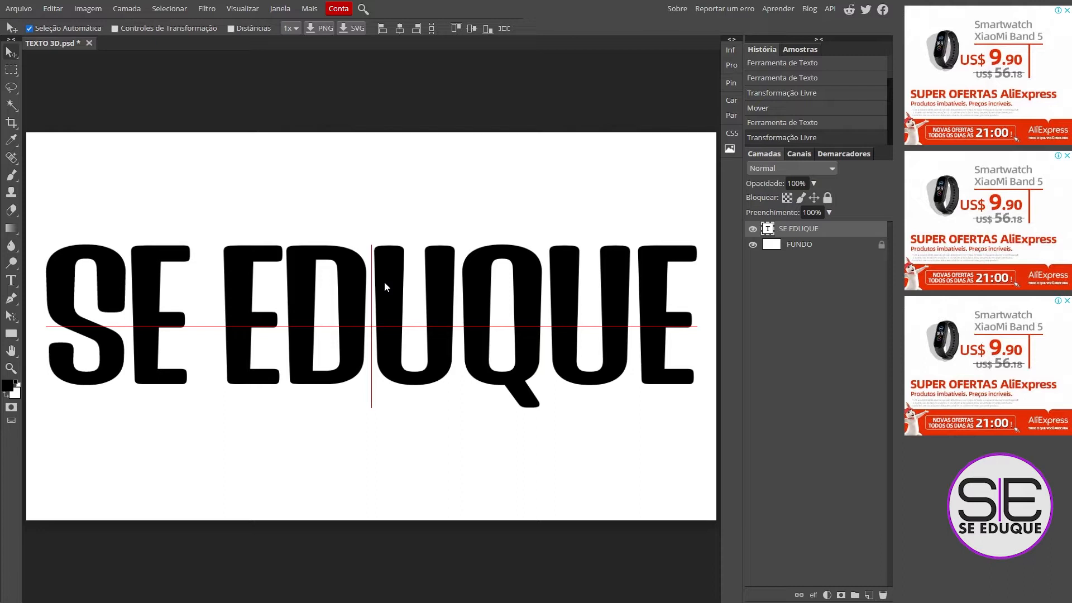
{"action": "left_click_drag", "start_coordinate": [385, 282], "coordinate": [384, 283]}
{"action": "left_click_drag", "start_coordinate": [385, 283], "coordinate": [385, 282]}
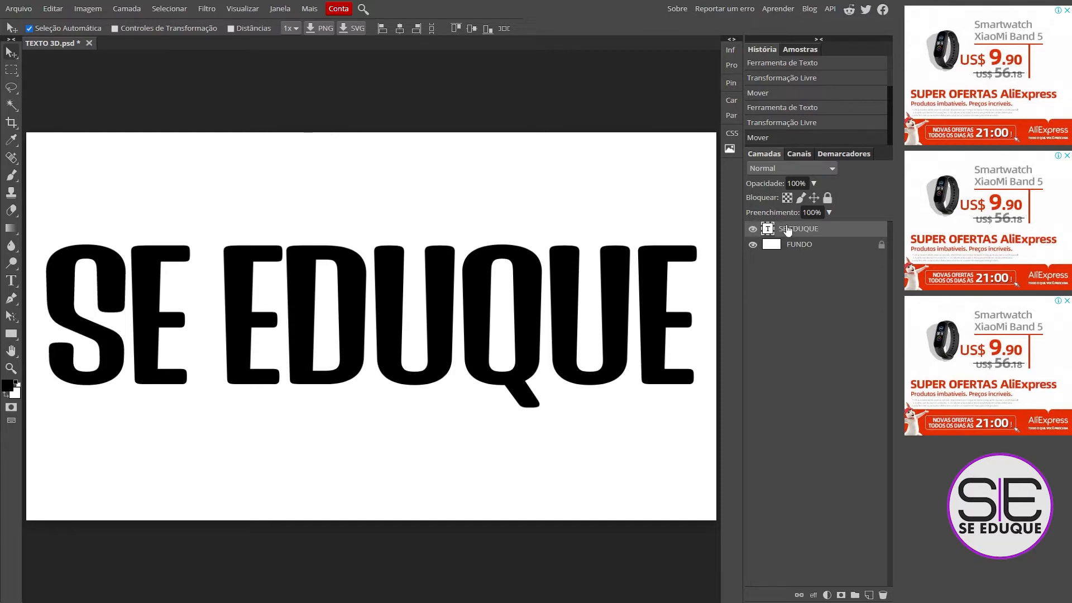
- Try to apply a perspective transform to the SE EDUQUE text layer
{"action": "left_click", "coordinate": [53, 9]}
{"action": "mouse_move", "coordinate": [61, 285]}
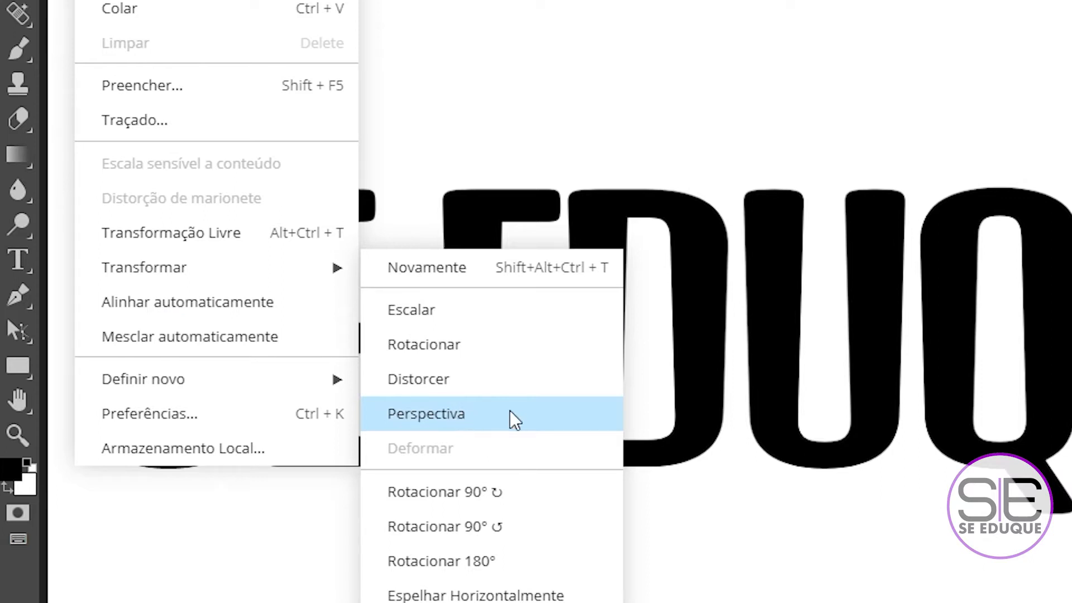
{"action": "left_click", "coordinate": [461, 410]}
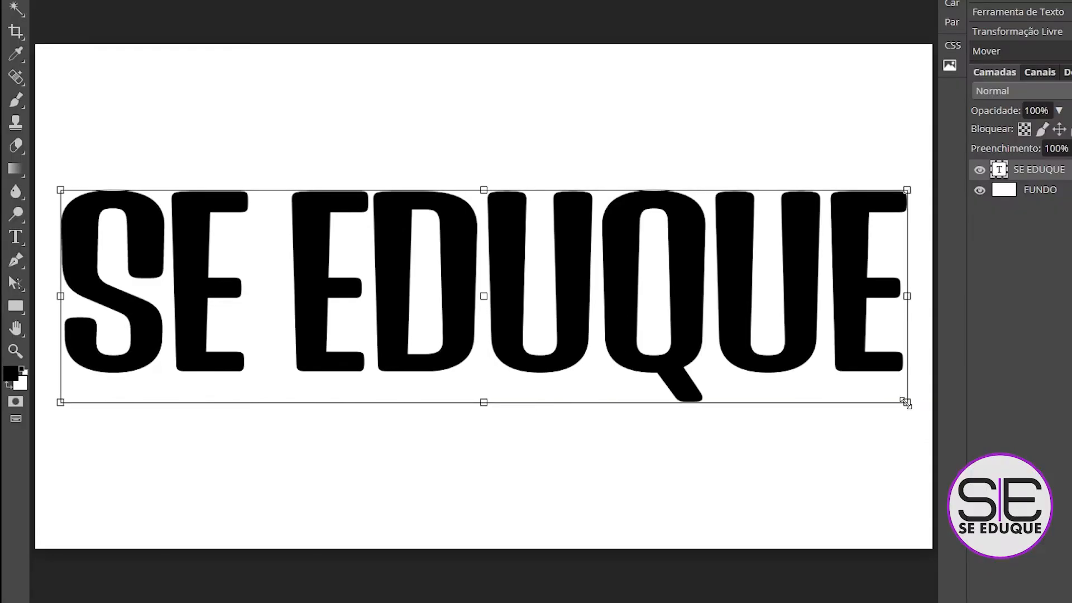
{"action": "left_click_drag", "start_coordinate": [1043, 431], "coordinate": [1003, 413]}
{"action": "left_click_drag", "start_coordinate": [876, 386], "coordinate": [904, 404]}
{"action": "key", "text": "Return"}
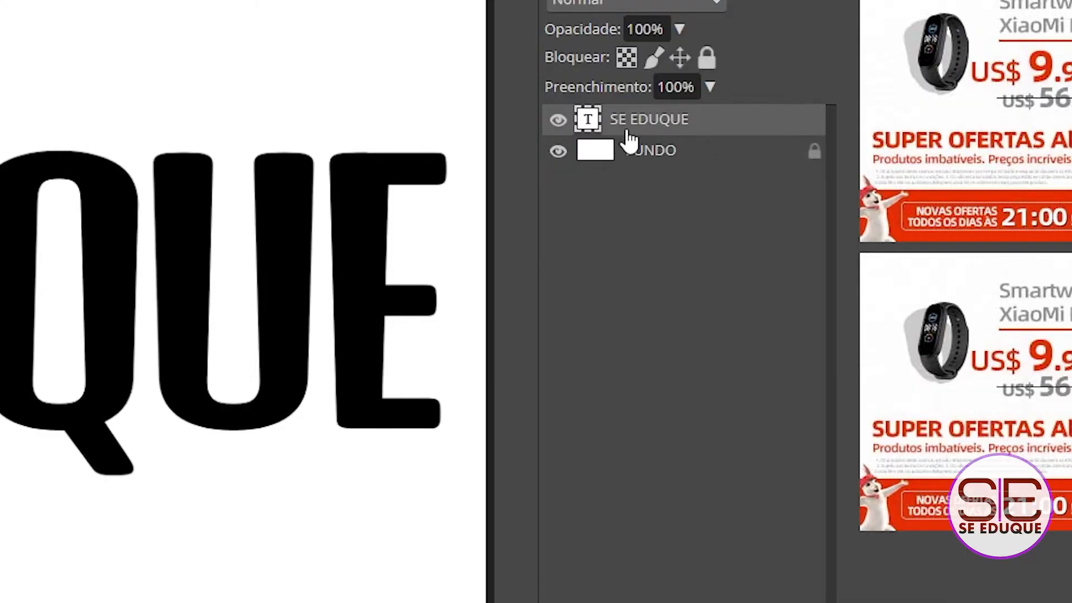
- Convert the SE EDUQUE layer to a smart object and apply a perspective transform that strongly enlarges the text toward its last letter
{"action": "right_click", "coordinate": [706, 130]}
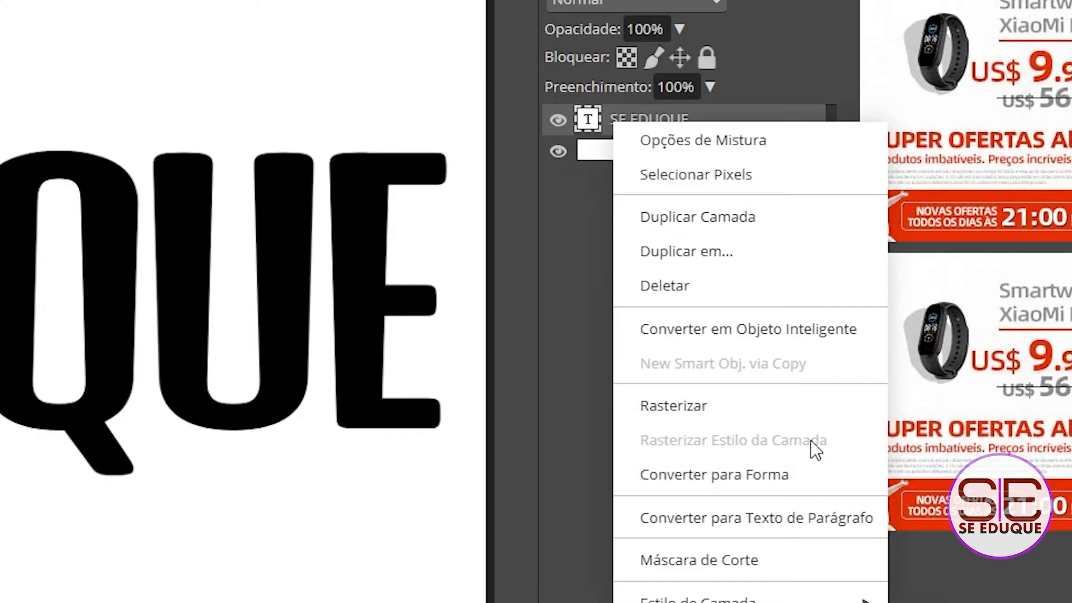
{"action": "left_click", "coordinate": [803, 330]}
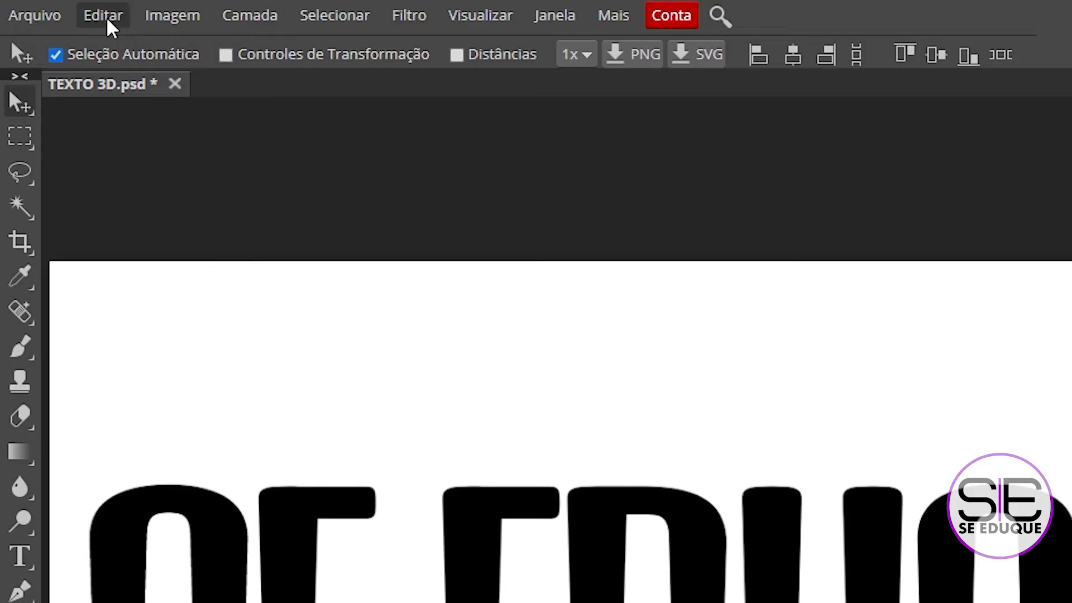
{"action": "left_click", "coordinate": [106, 18]}
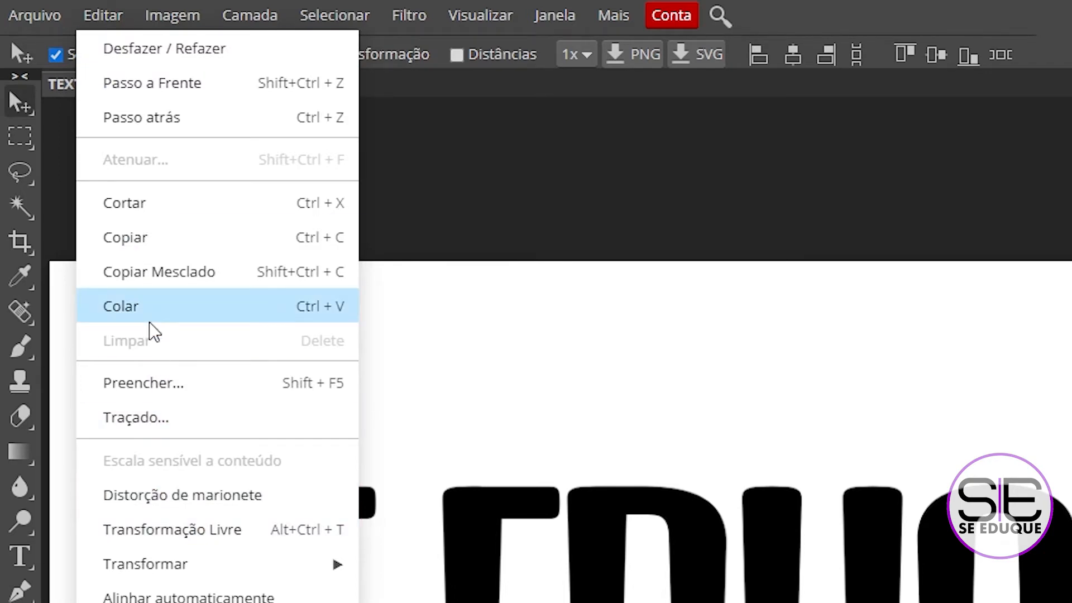
{"action": "mouse_move", "coordinate": [329, 564]}
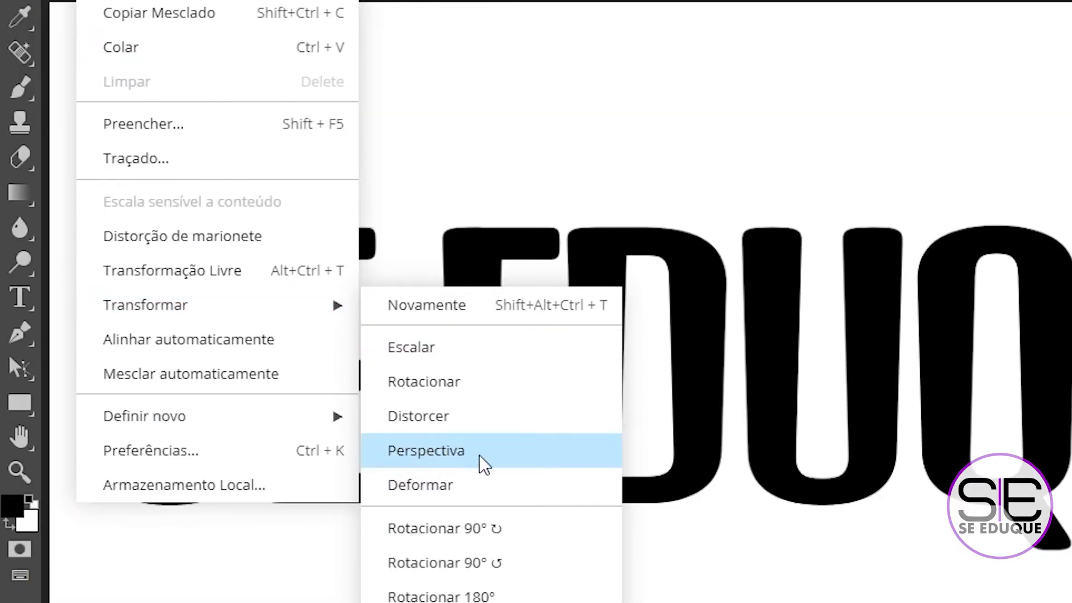
{"action": "left_click", "coordinate": [479, 454]}
{"action": "left_click_drag", "start_coordinate": [995, 223], "coordinate": [996, 302]}
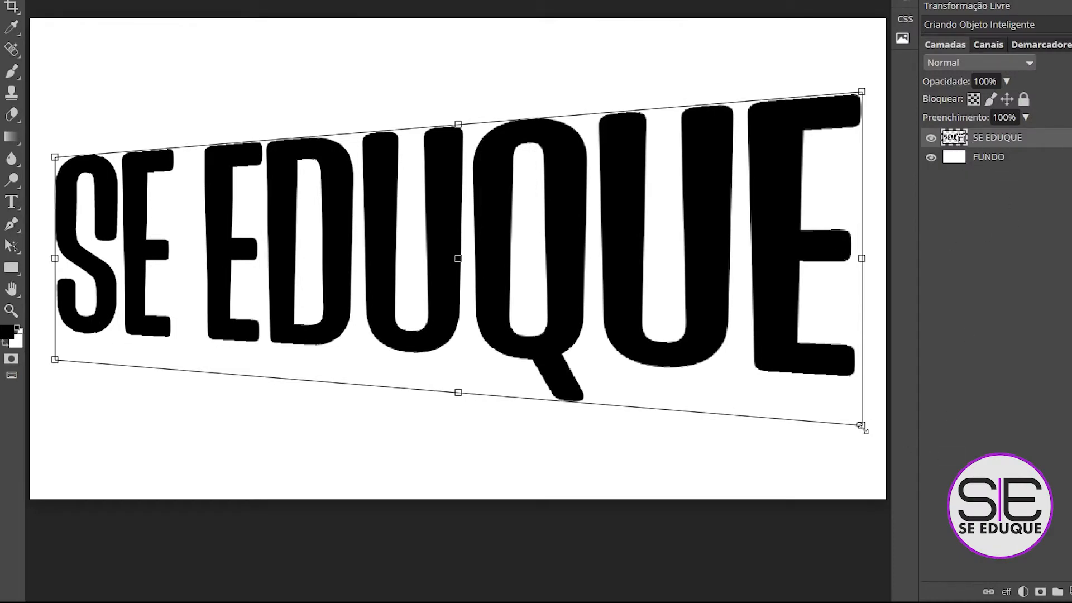
{"action": "left_click_drag", "start_coordinate": [878, 425], "coordinate": [882, 480]}
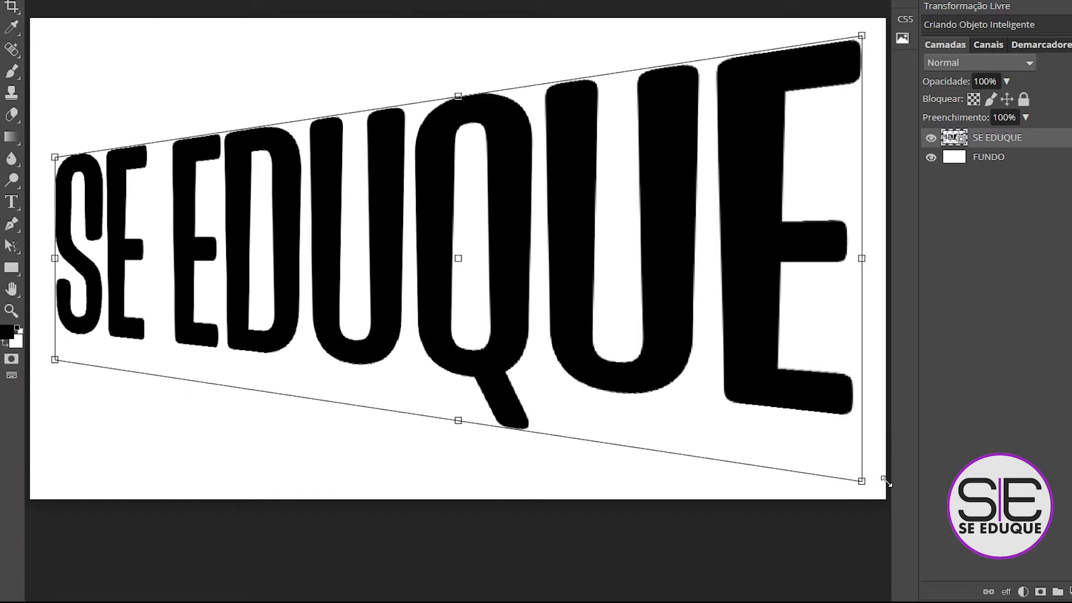
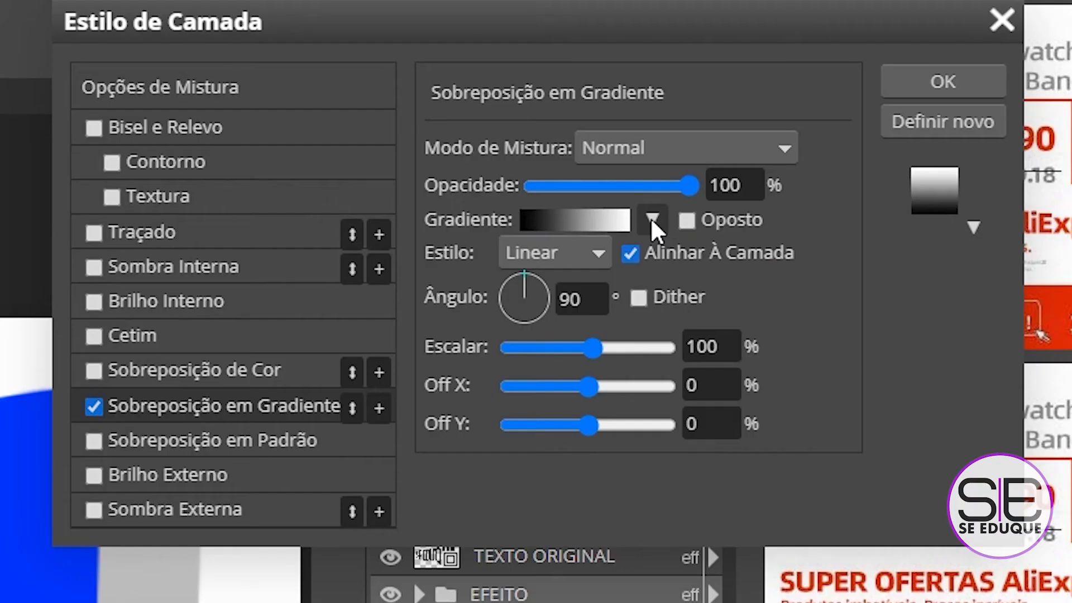
- Choose the black-to-white gradient preset for the EFEITO group's gradient overlay
{"action": "left_click", "coordinate": [859, 92]}
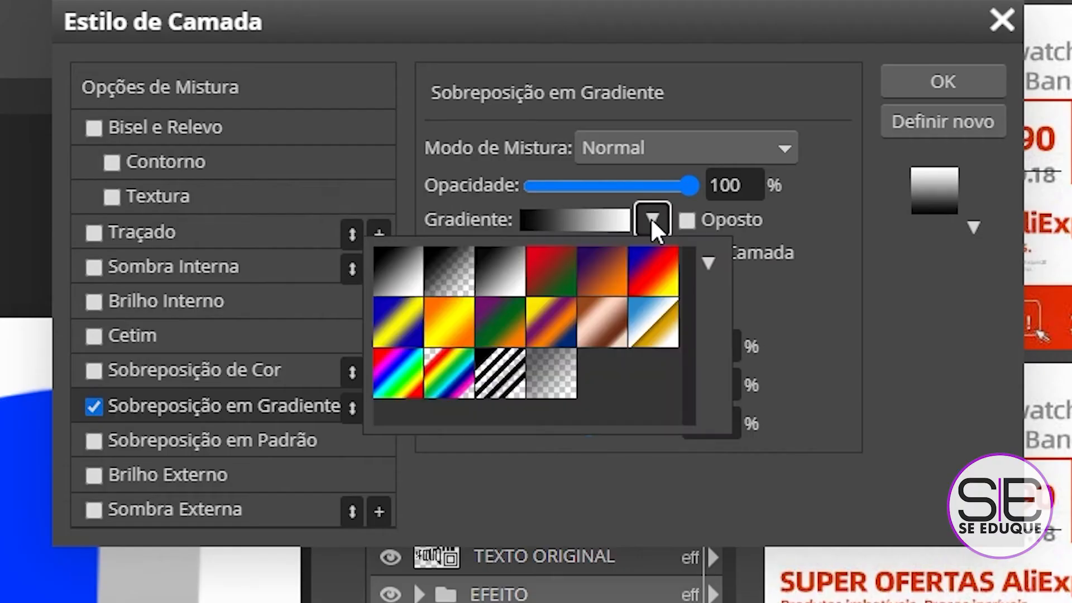
{"action": "left_click", "coordinate": [496, 299]}
{"action": "double_click", "coordinate": [498, 279]}
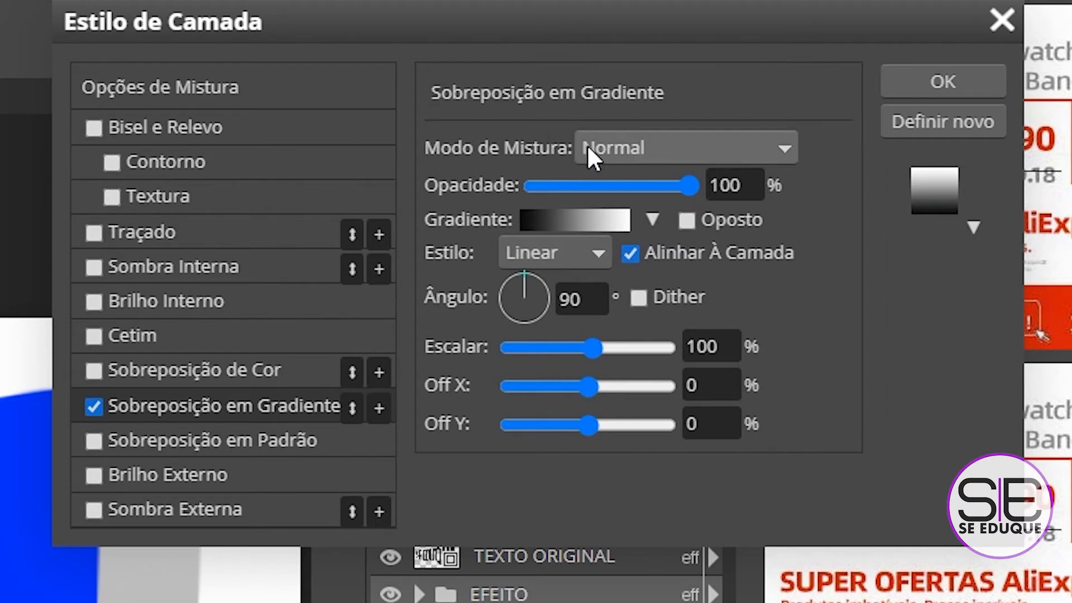
- Add a 3 px inside stroke in dark blue 04175f to the EFEITO group and apply the layer style
{"action": "left_click", "coordinate": [129, 233]}
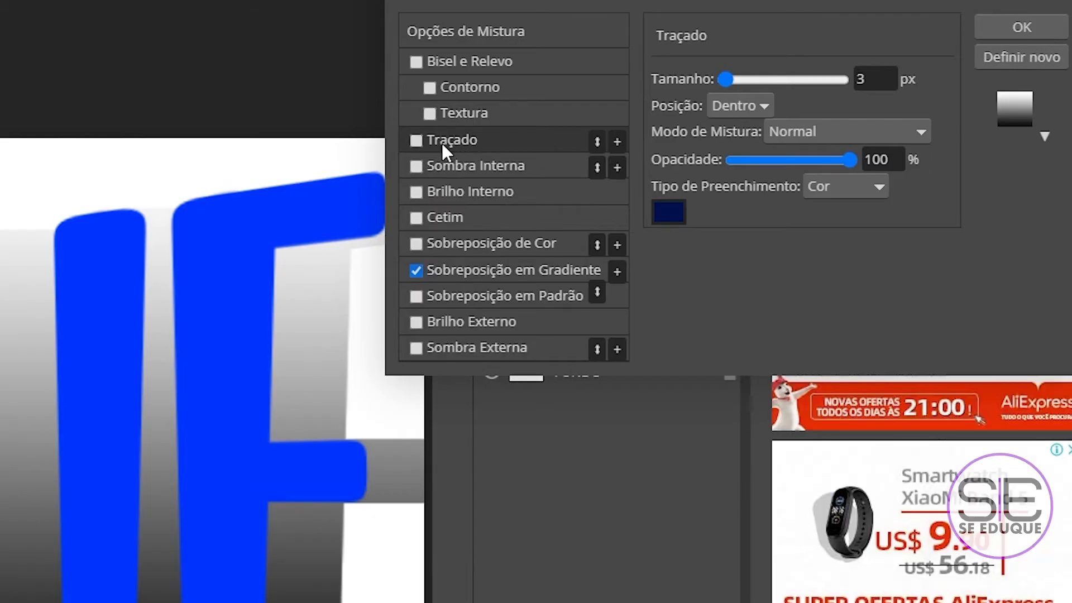
{"action": "left_click", "coordinate": [441, 140]}
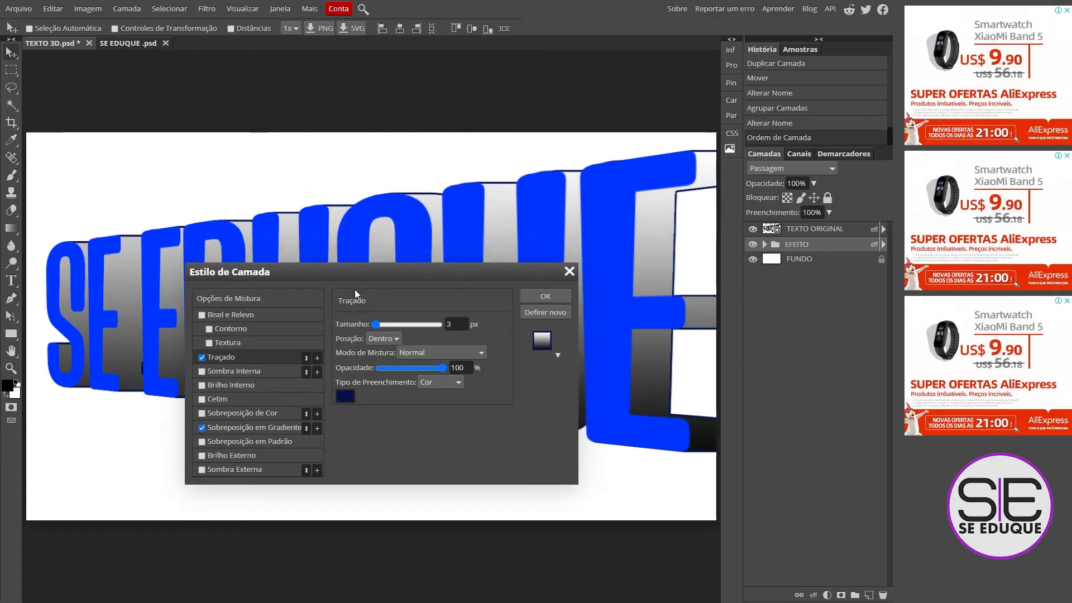
{"action": "left_click_drag", "start_coordinate": [354, 289], "coordinate": [294, 283]}
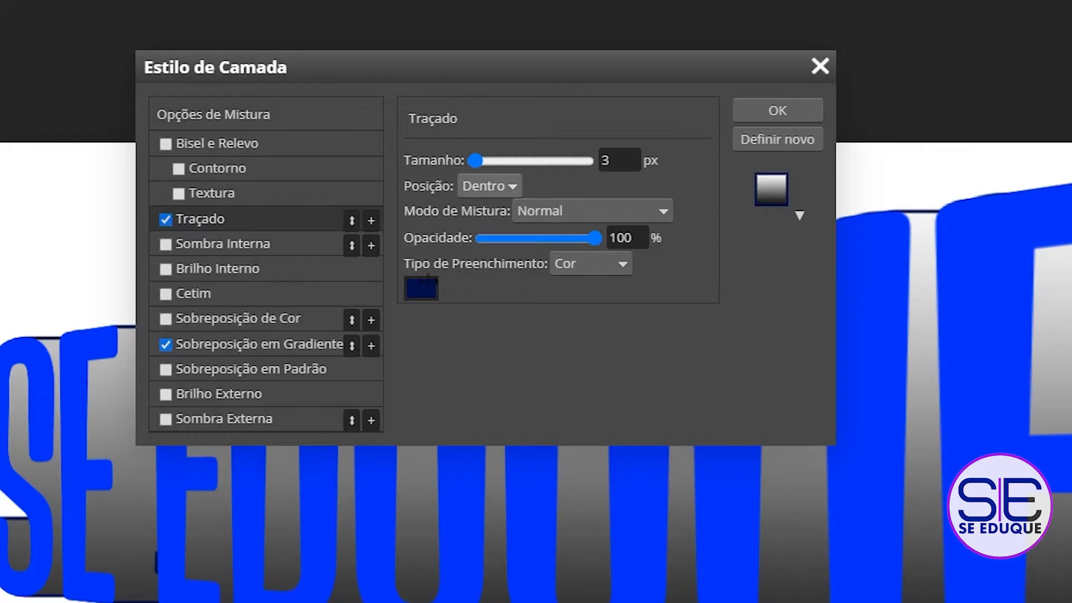
{"action": "left_click", "coordinate": [282, 404]}
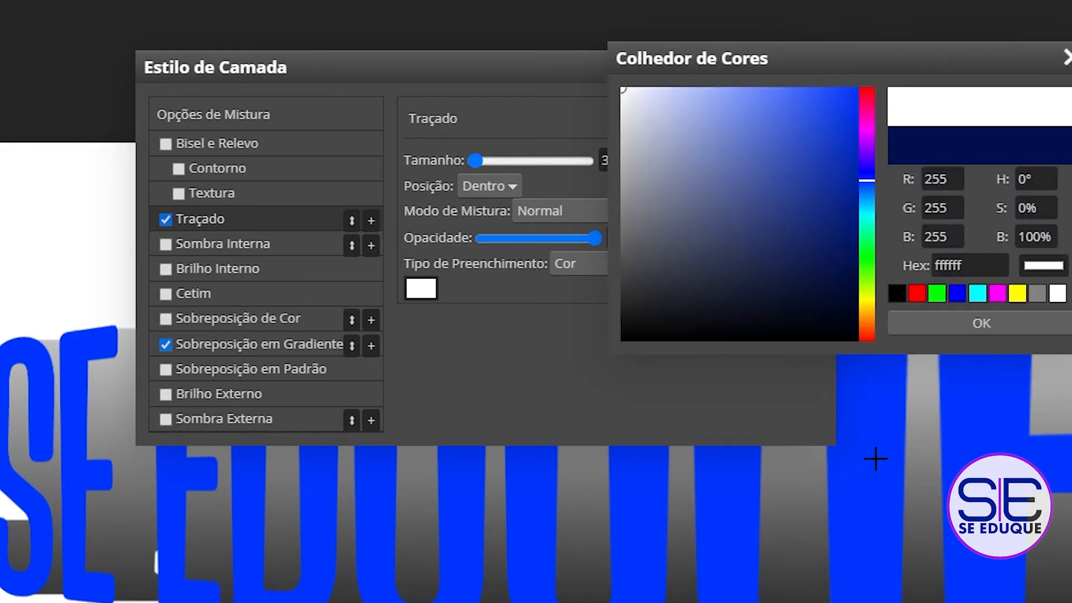
{"action": "left_click", "coordinate": [874, 474]}
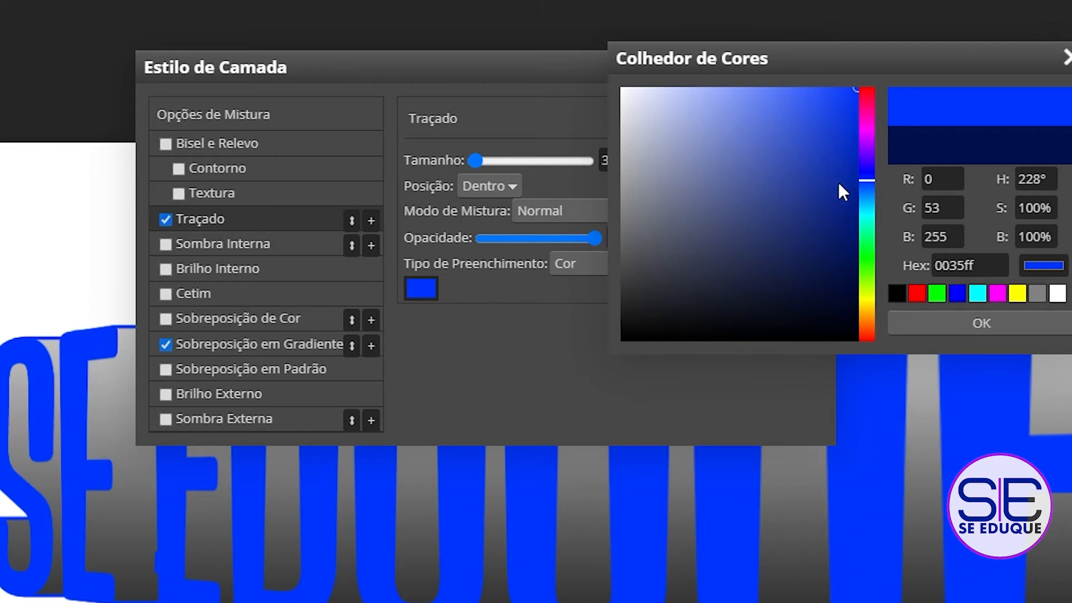
{"action": "left_click", "coordinate": [848, 200]}
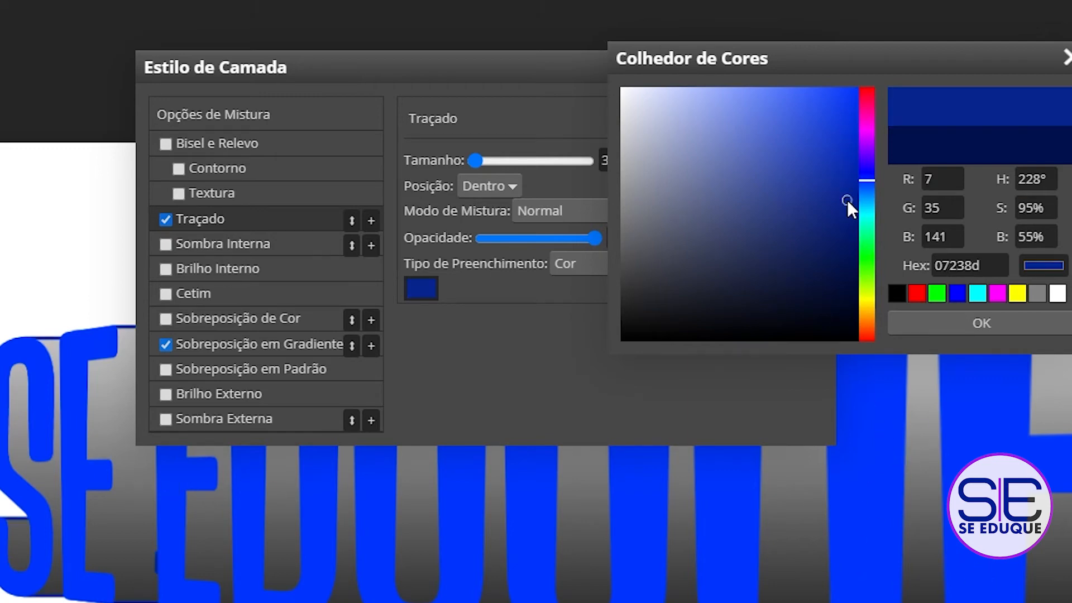
{"action": "left_click", "coordinate": [850, 219]}
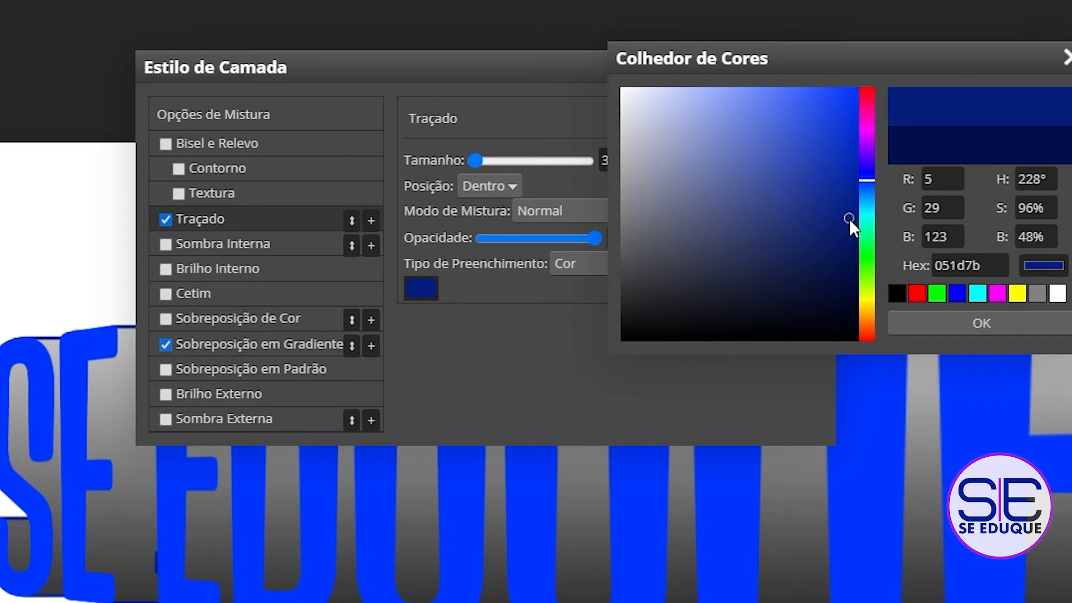
{"action": "left_click", "coordinate": [849, 246]}
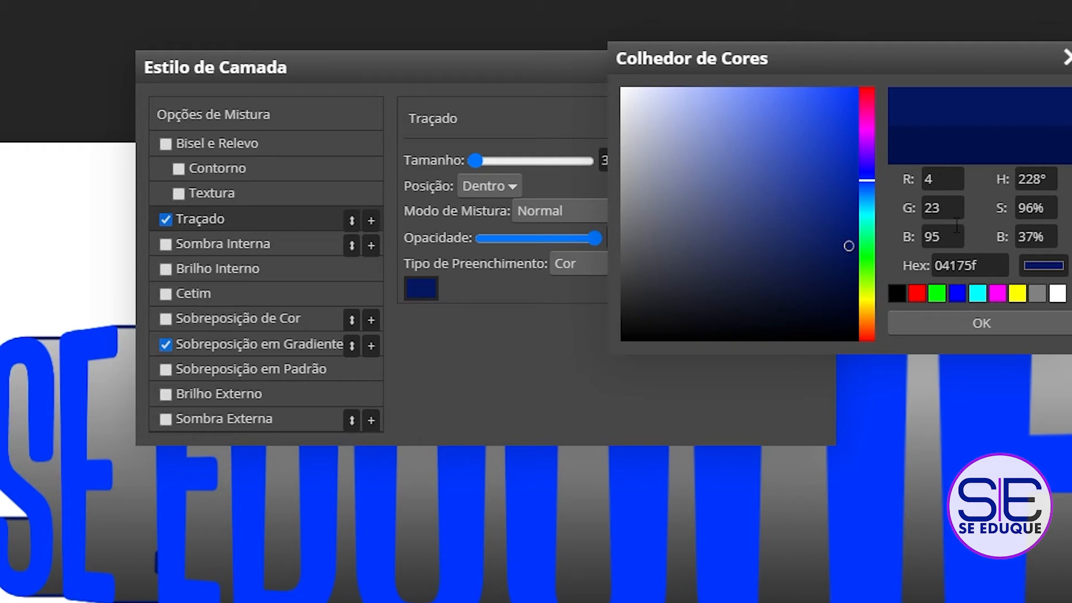
{"action": "left_click", "coordinate": [1015, 317]}
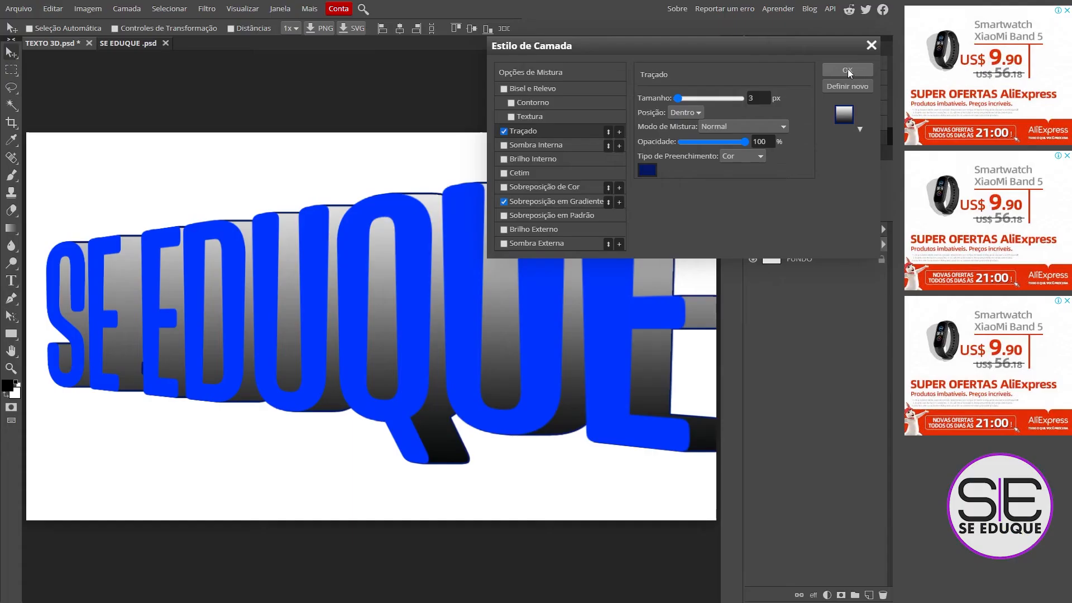
{"action": "left_click", "coordinate": [847, 69]}
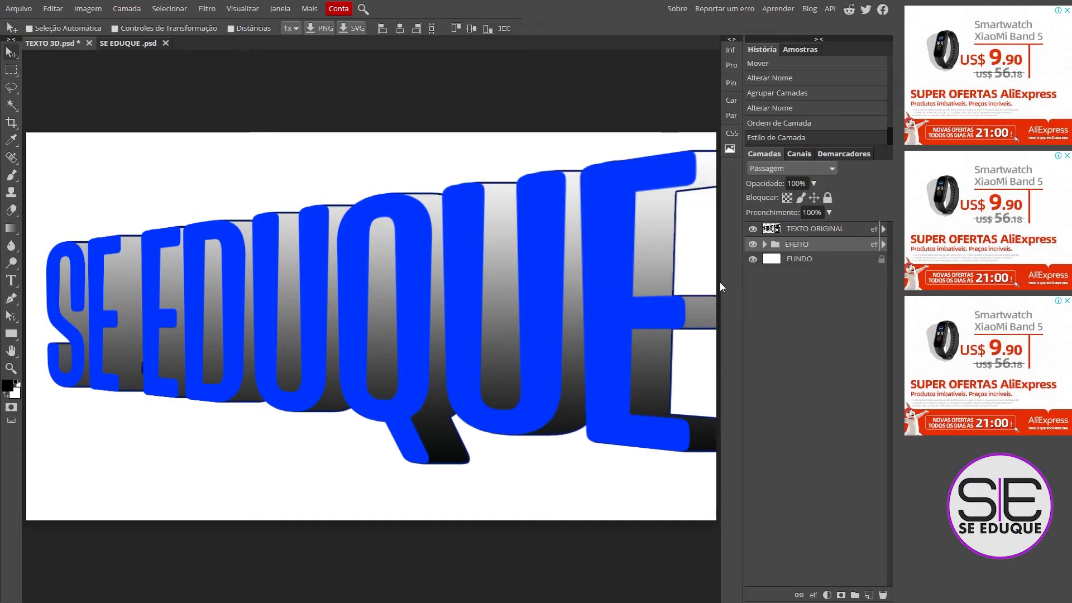
- Enable the Bisel e Relevo effect in the TEXTO ORIGINAL layer's style
{"action": "double_click", "coordinate": [860, 232]}
{"action": "left_click_drag", "start_coordinate": [769, 126], "coordinate": [815, 62]}
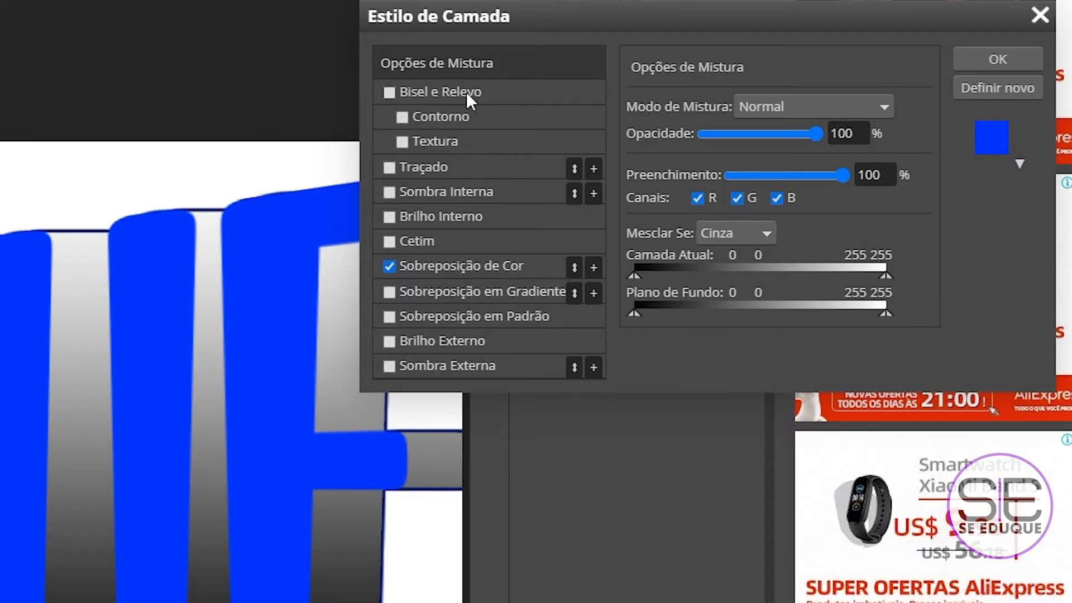
{"action": "left_click", "coordinate": [463, 95]}
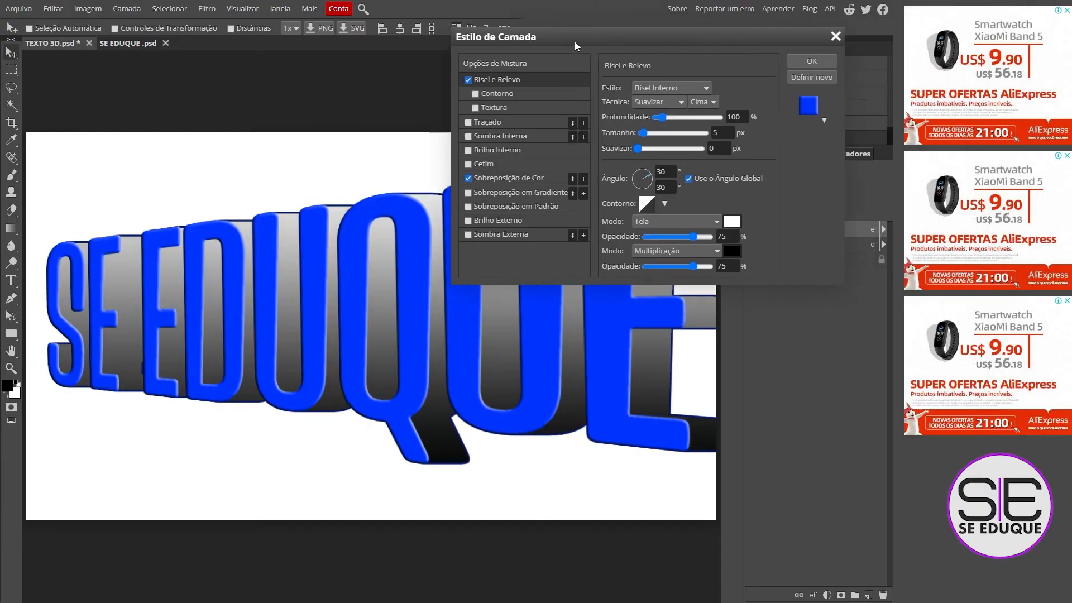
{"action": "left_click_drag", "start_coordinate": [574, 41], "coordinate": [477, 48]}
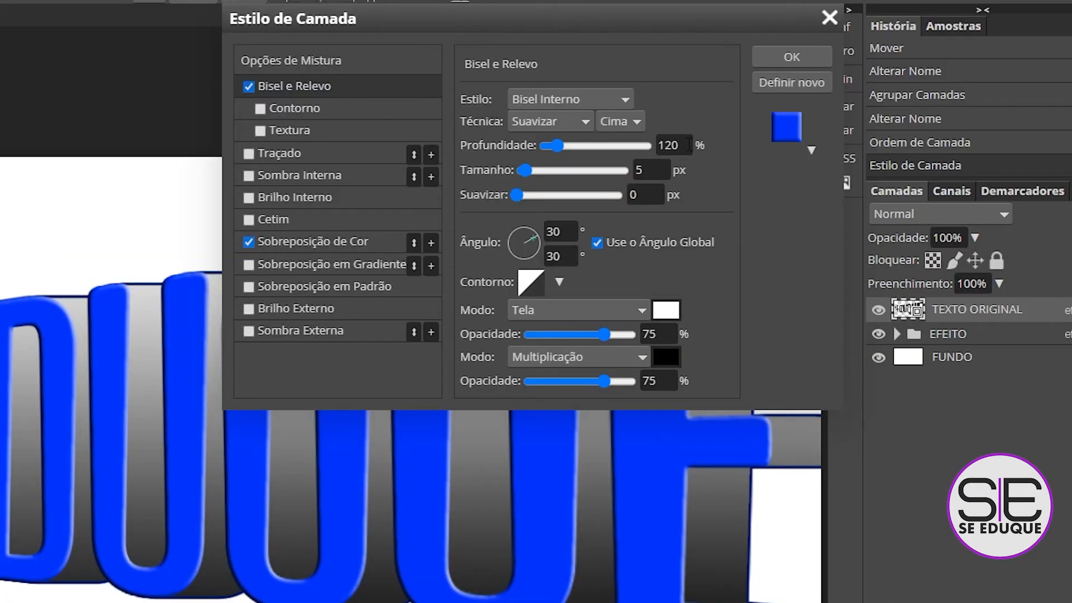
- Set the bevel to 130% depth, 10 px size, 35° angle, 0° altitude, 100% highlight opacity and 50% shadow opacity, and apply it
{"action": "key", "text": "Return"}
{"action": "type", "text": "130"}
{"action": "key", "text": "Tab"}
{"action": "type", "text": "10"}
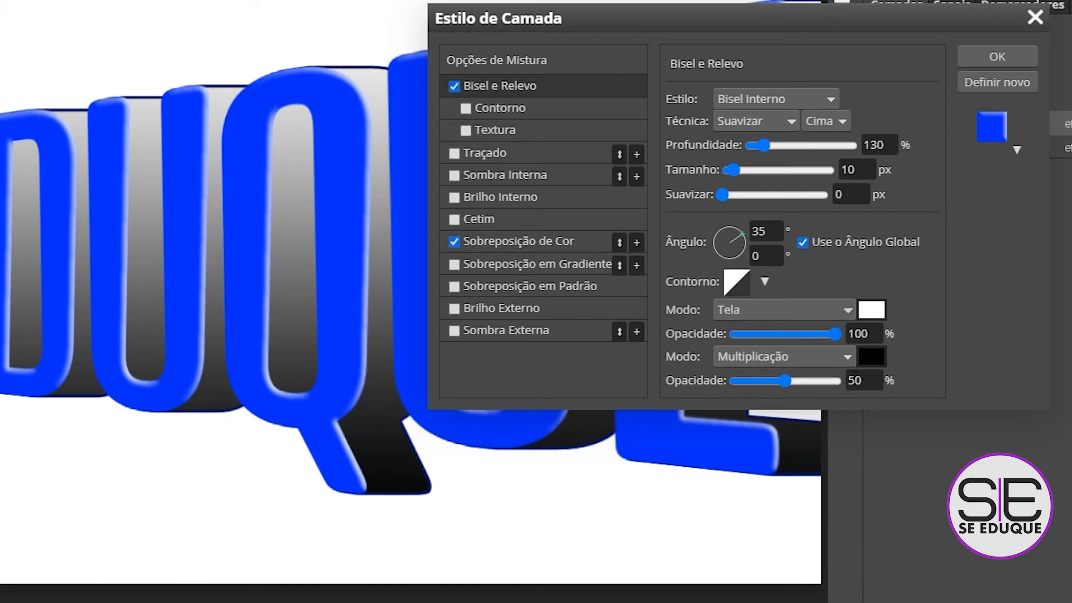
{"action": "left_click", "coordinate": [1010, 52]}
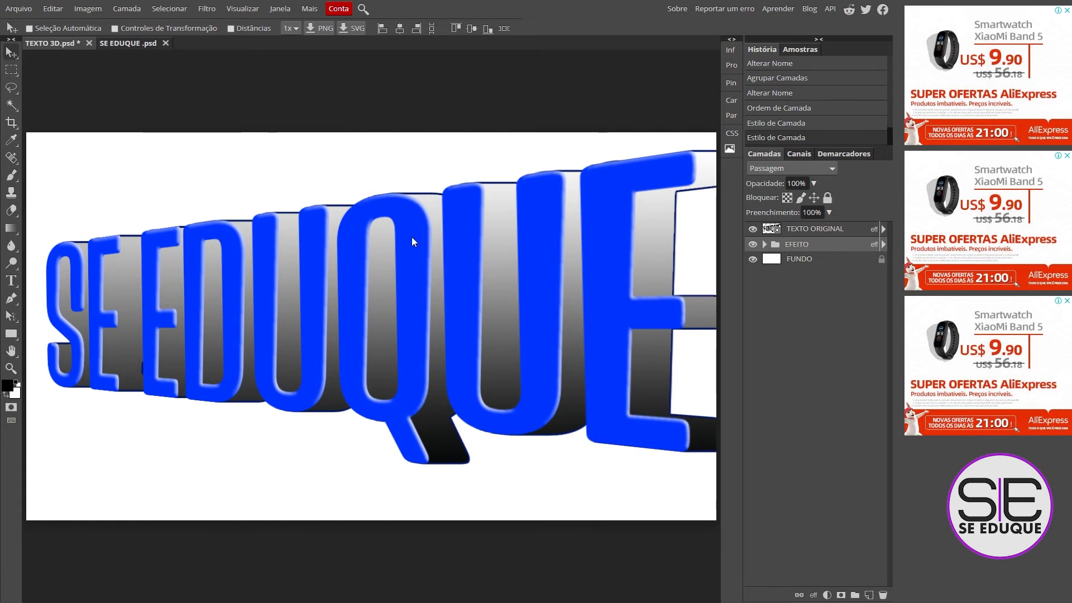
- Enable the Bisel e Relevo effect in the EFEITO group's layer style
{"action": "double_click", "coordinate": [837, 245]}
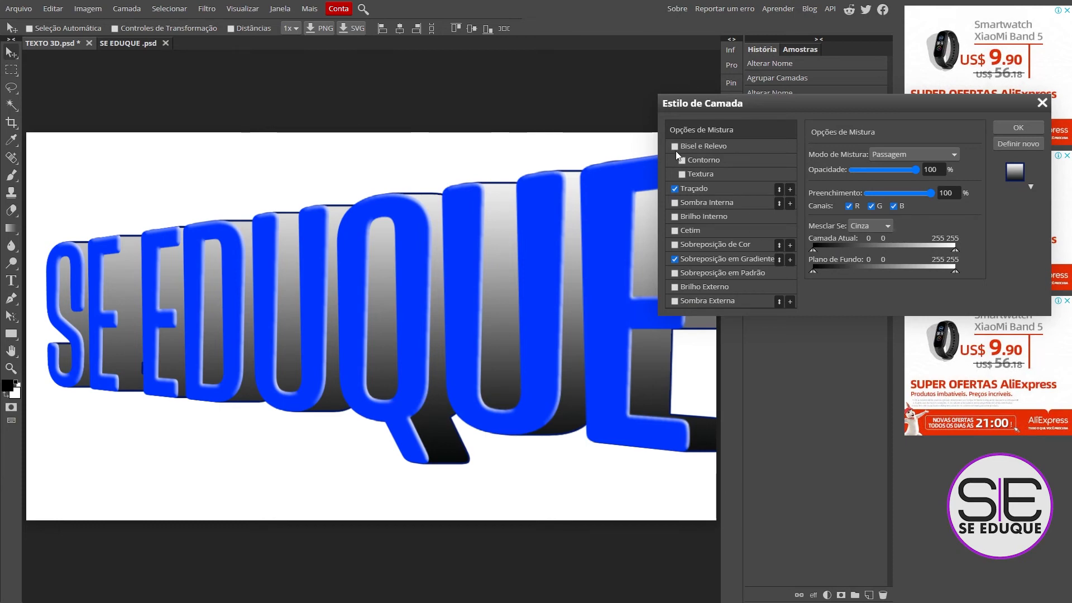
{"action": "left_click", "coordinate": [732, 147]}
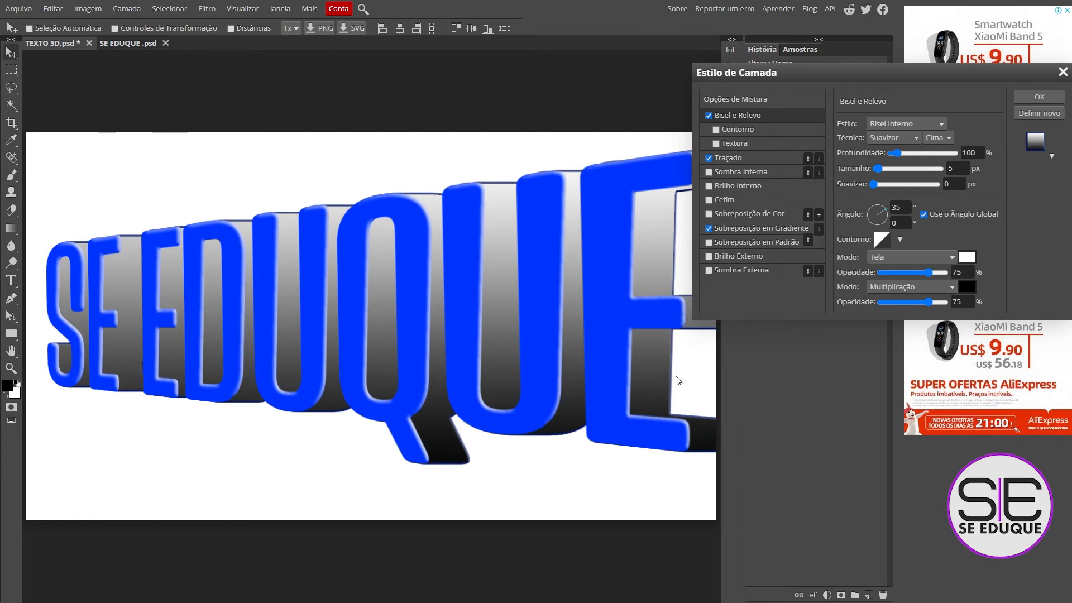
{"action": "left_click_drag", "start_coordinate": [821, 73], "coordinate": [854, 61]}
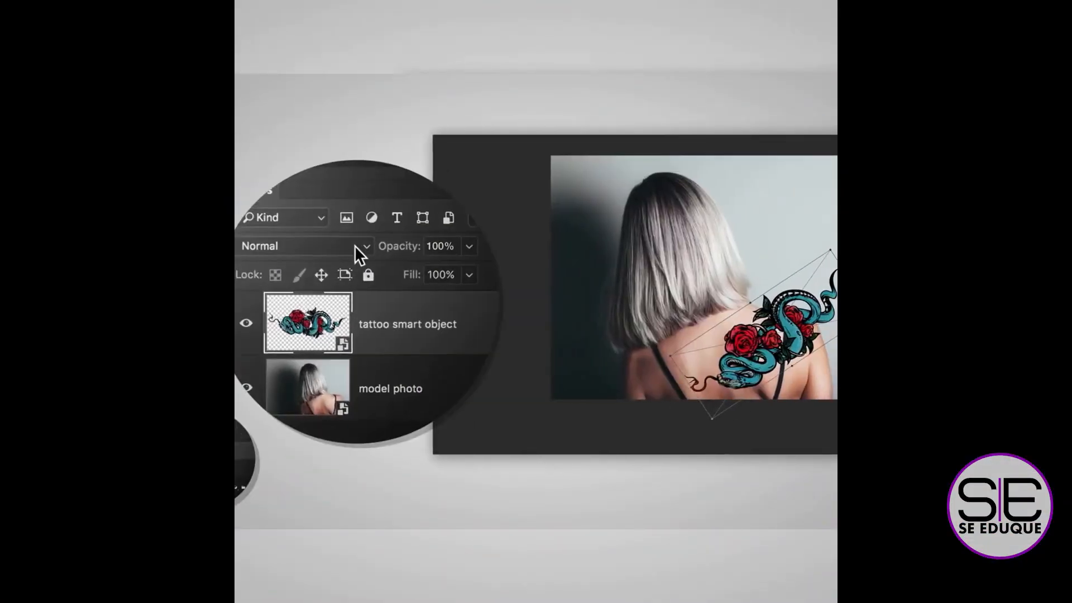
{"action": "left_click", "coordinate": [354, 246]}
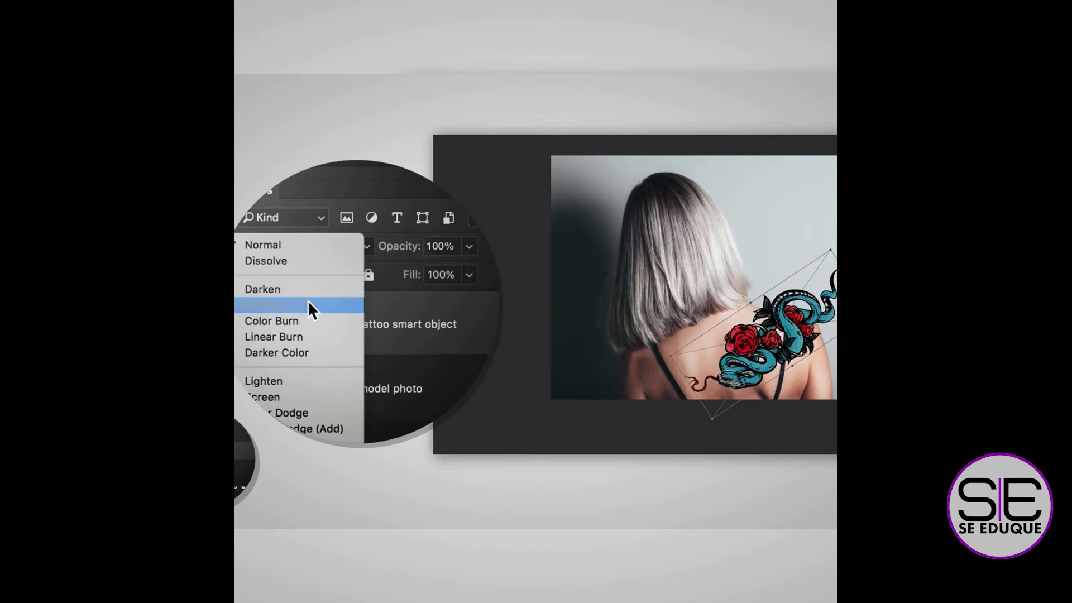
{"action": "left_click", "coordinate": [308, 305]}
{"action": "left_click", "coordinate": [469, 246]}
{"action": "left_click_drag", "start_coordinate": [474, 271], "coordinate": [451, 271]}
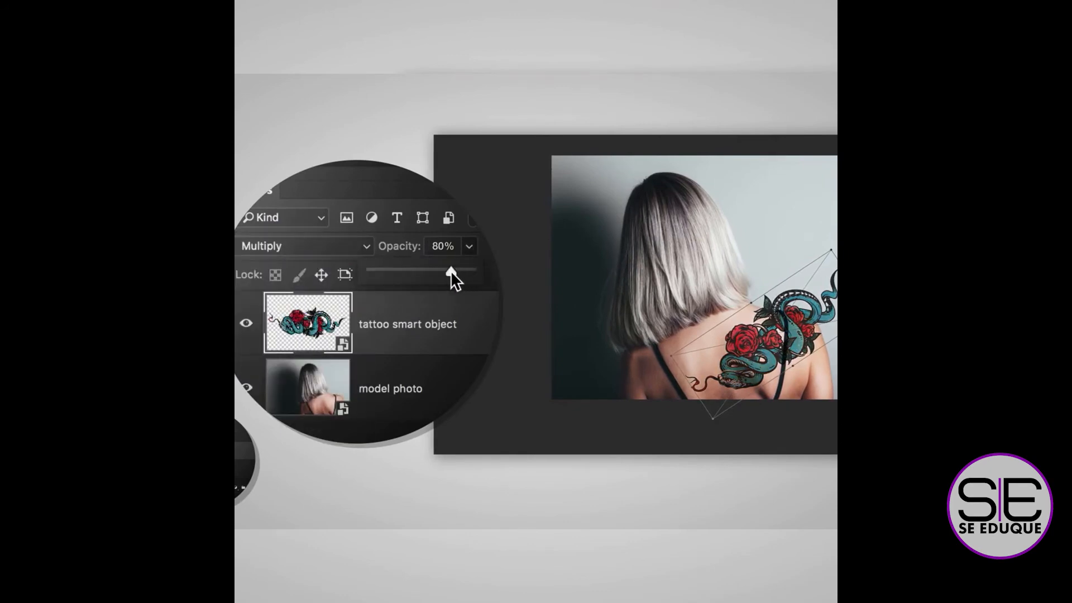
{"action": "left_click", "coordinate": [420, 381]}
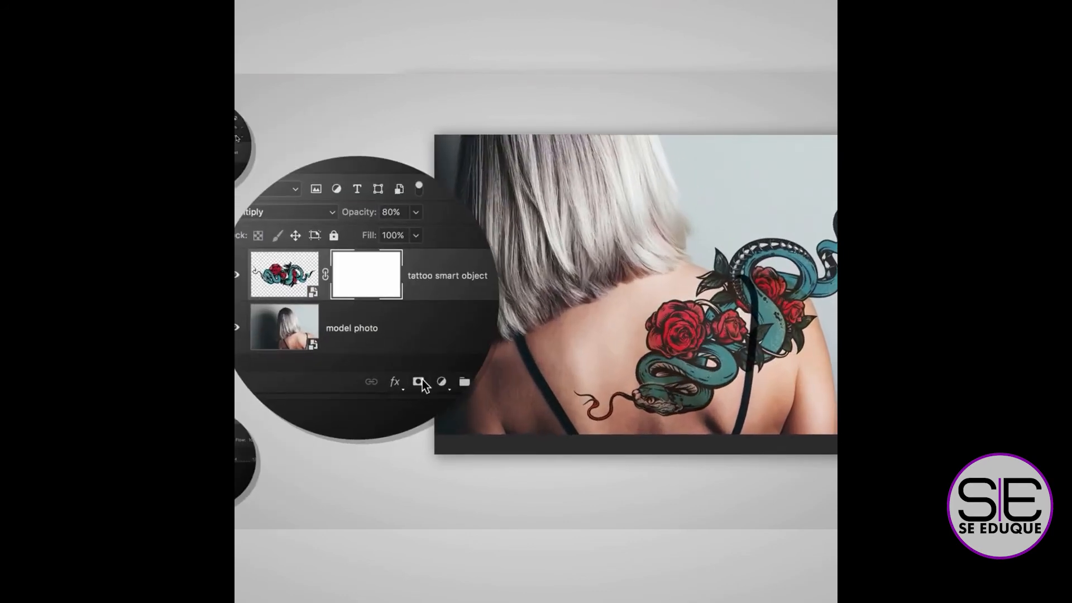
{"action": "mouse_move", "coordinate": [694, 214]}
{"action": "left_mouse_down"}
{"action": "mouse_move", "coordinate": [725, 227]}
{"action": "mouse_move", "coordinate": [820, 227]}
{"action": "mouse_move", "coordinate": [836, 259]}
{"action": "left_mouse_up"}
{"action": "key", "text": "bracketleft"}
{"action": "key", "text": "bracketleft"}
{"action": "key", "text": "bracketleft"}
{"action": "key", "text": "bracketleft"}
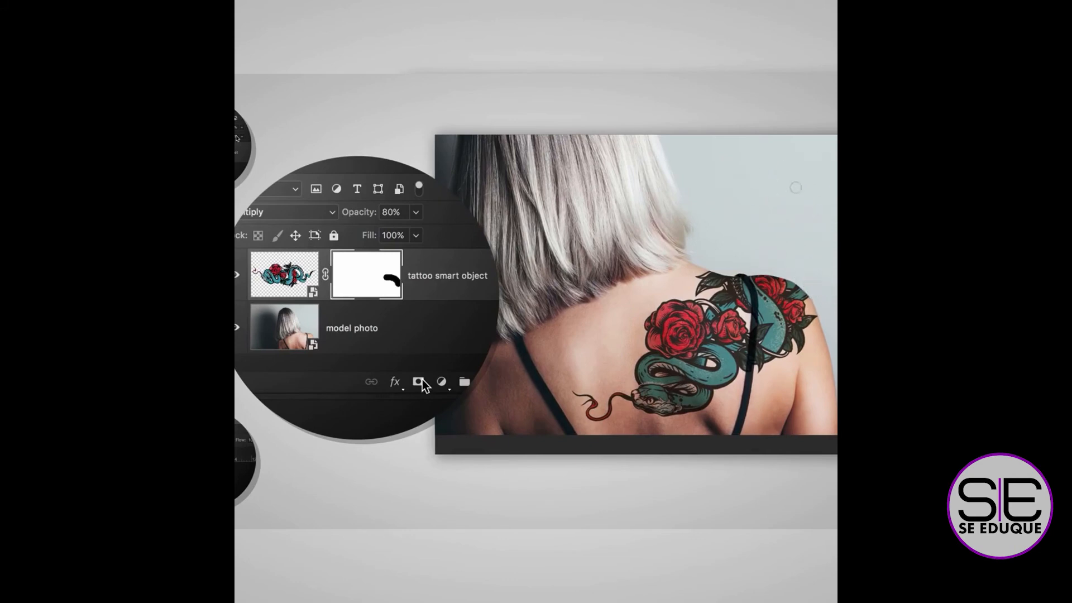
{"action": "left_click", "coordinate": [379, 248]}
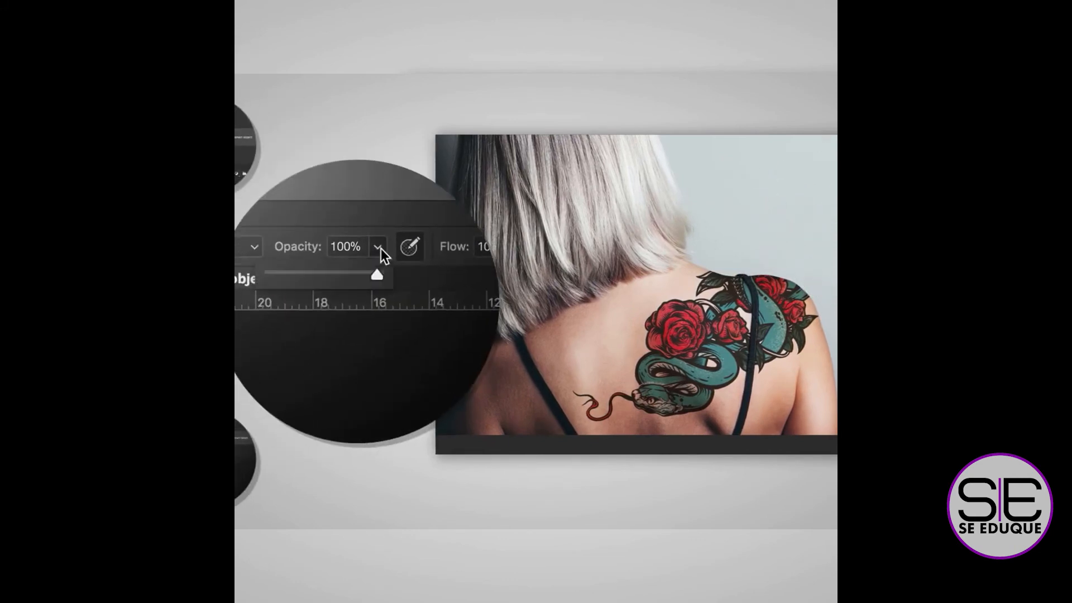
{"action": "left_click_drag", "start_coordinate": [376, 275], "coordinate": [333, 275]}
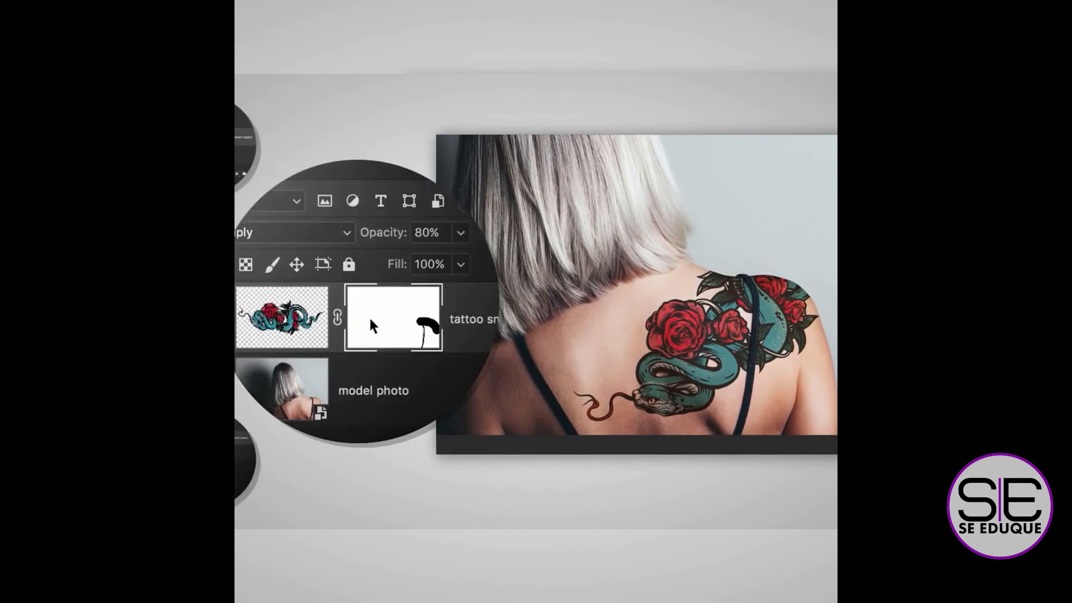
{"action": "mouse_move", "coordinate": [748, 380]}
{"action": "left_mouse_down"}
{"action": "mouse_move", "coordinate": [708, 324]}
{"action": "mouse_move", "coordinate": [726, 313]}
{"action": "mouse_move", "coordinate": [731, 346]}
{"action": "left_mouse_up"}
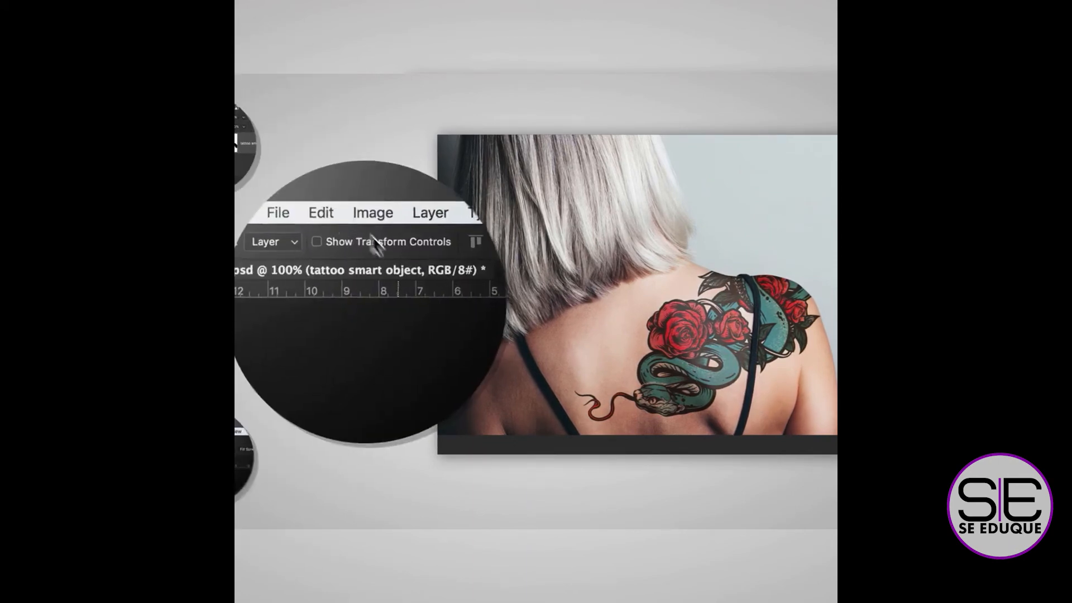
{"action": "left_click", "coordinate": [333, 211]}
{"action": "mouse_move", "coordinate": [460, 296]}
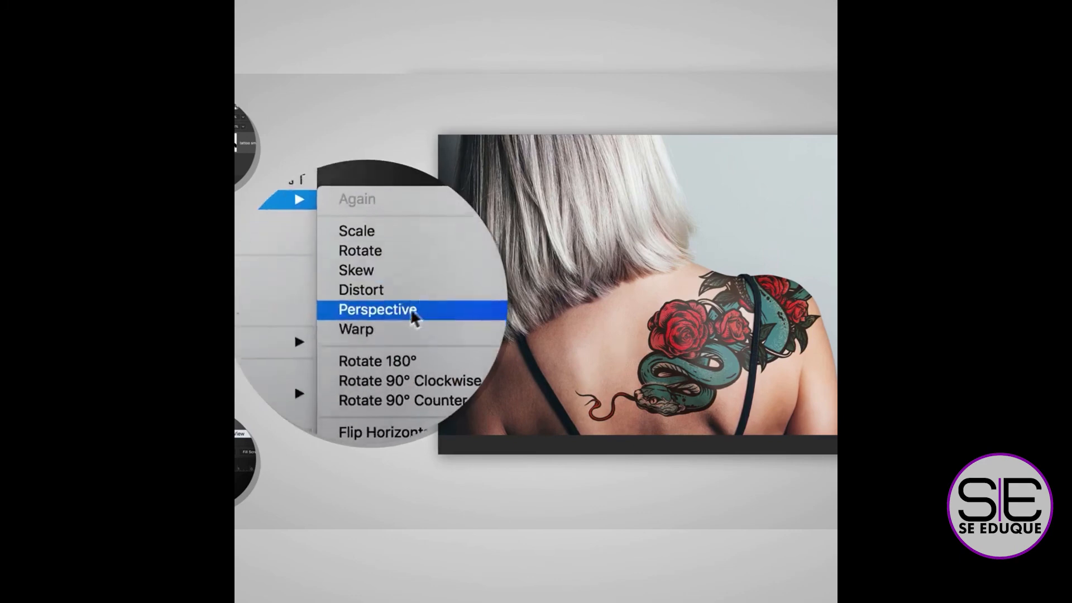
{"action": "left_click_drag", "start_coordinate": [732, 233], "coordinate": [645, 242]}
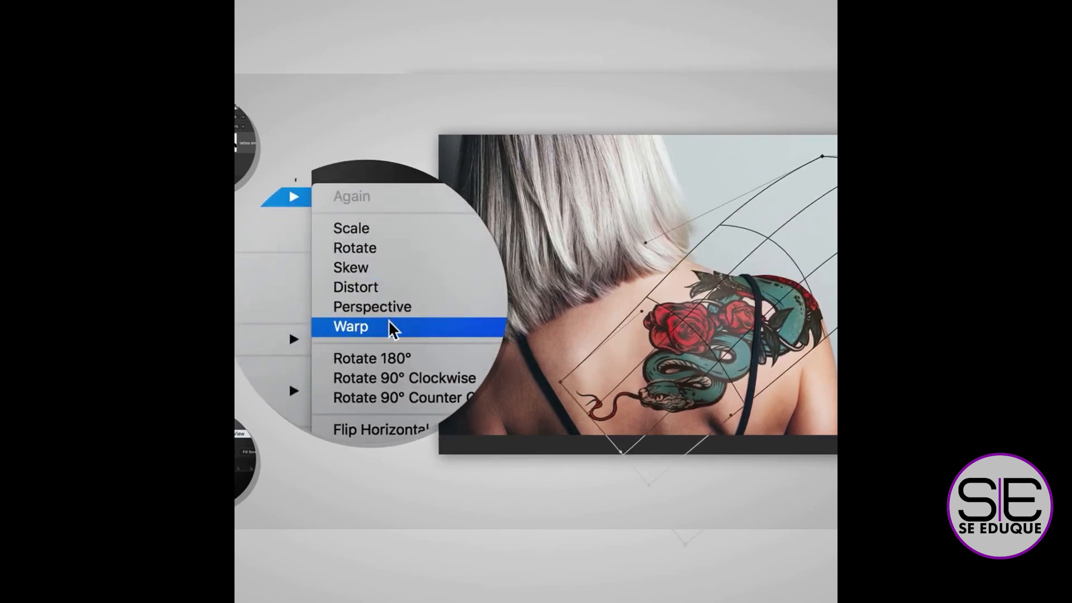
{"action": "left_click_drag", "start_coordinate": [602, 418], "coordinate": [611, 420]}
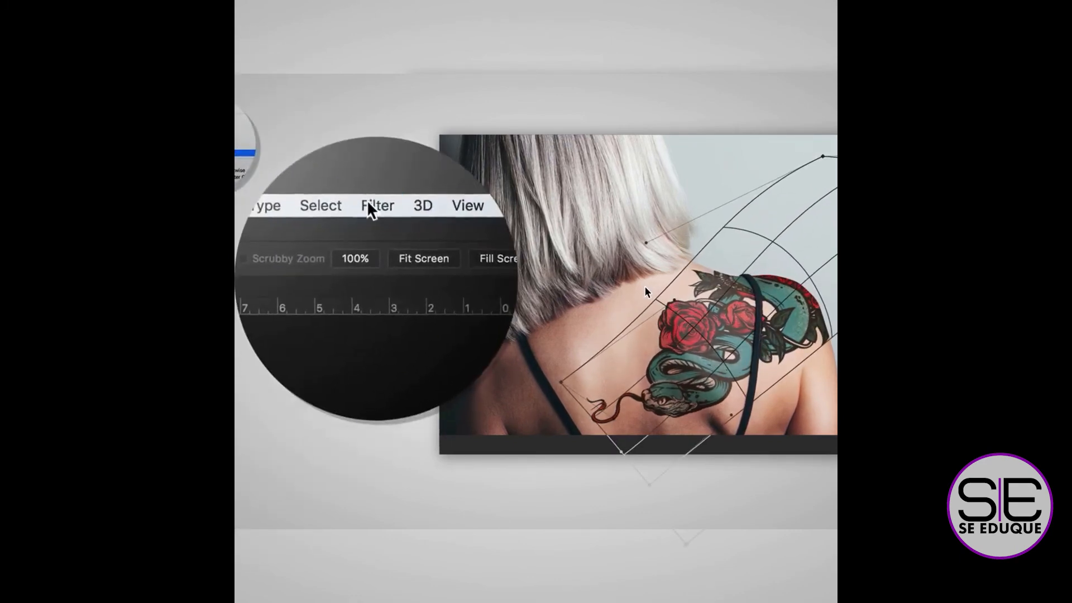
{"action": "key", "text": "Return"}
{"action": "left_click", "coordinate": [400, 209]}
{"action": "mouse_move", "coordinate": [370, 287]}
{"action": "left_click", "coordinate": [424, 313]}
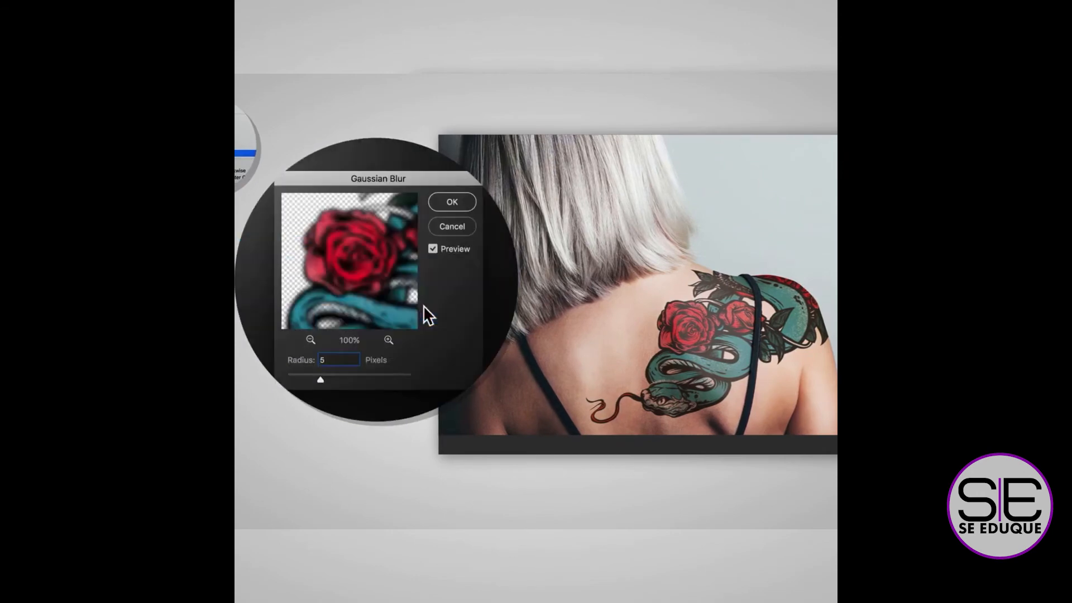
{"action": "left_click_drag", "start_coordinate": [323, 388], "coordinate": [290, 383]}
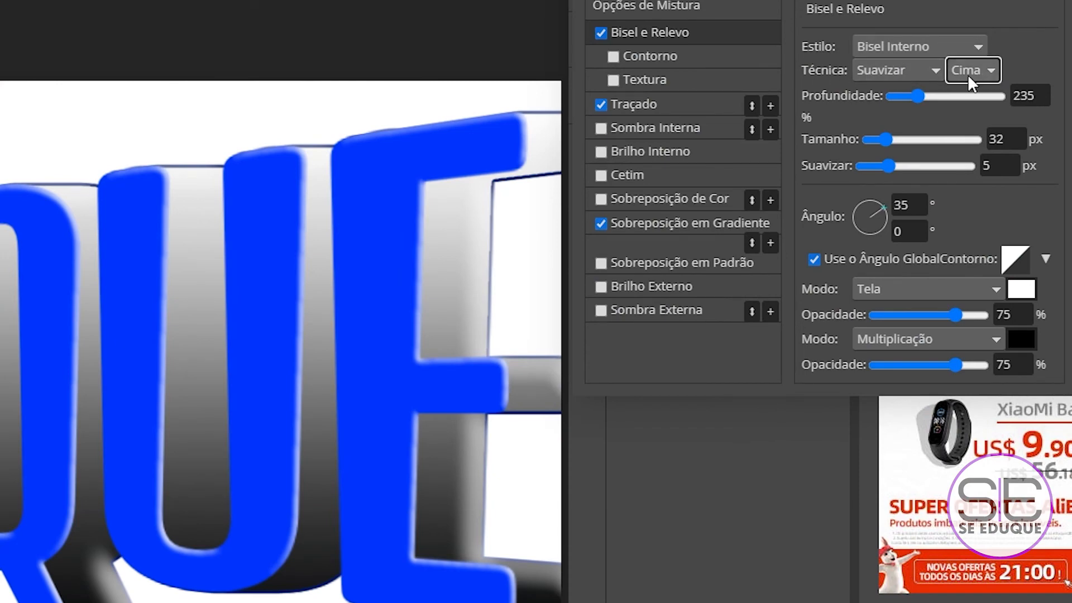
- Set the EFEITO group's bevel to 120% depth and 20 px size
{"action": "left_click_drag", "start_coordinate": [1017, 99], "coordinate": [986, 96]}
{"action": "type", "text": "120"}
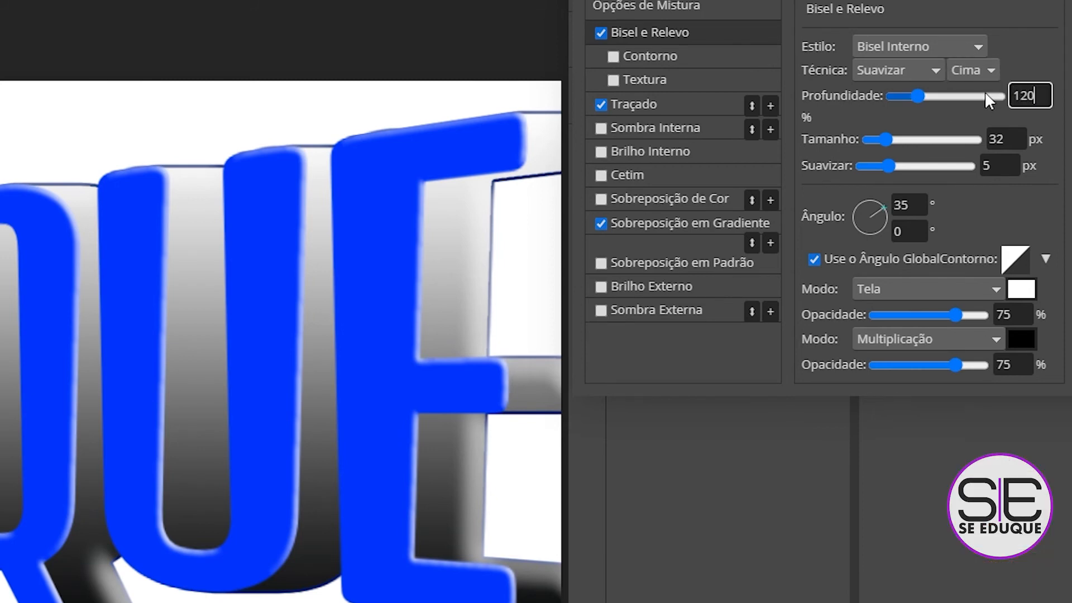
{"action": "key", "text": "Return"}
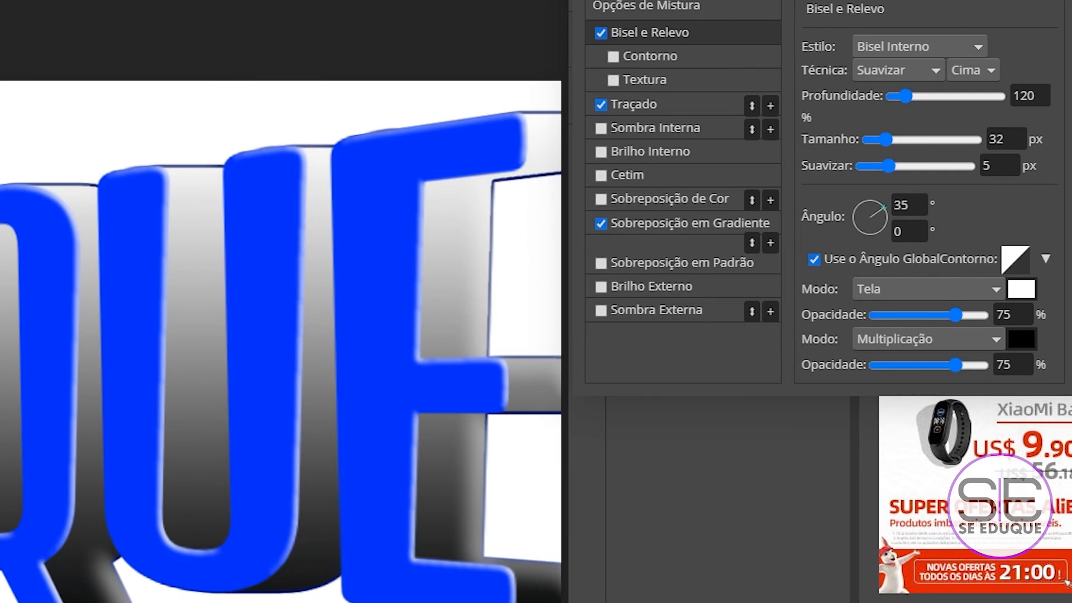
{"action": "left_click", "coordinate": [996, 139]}
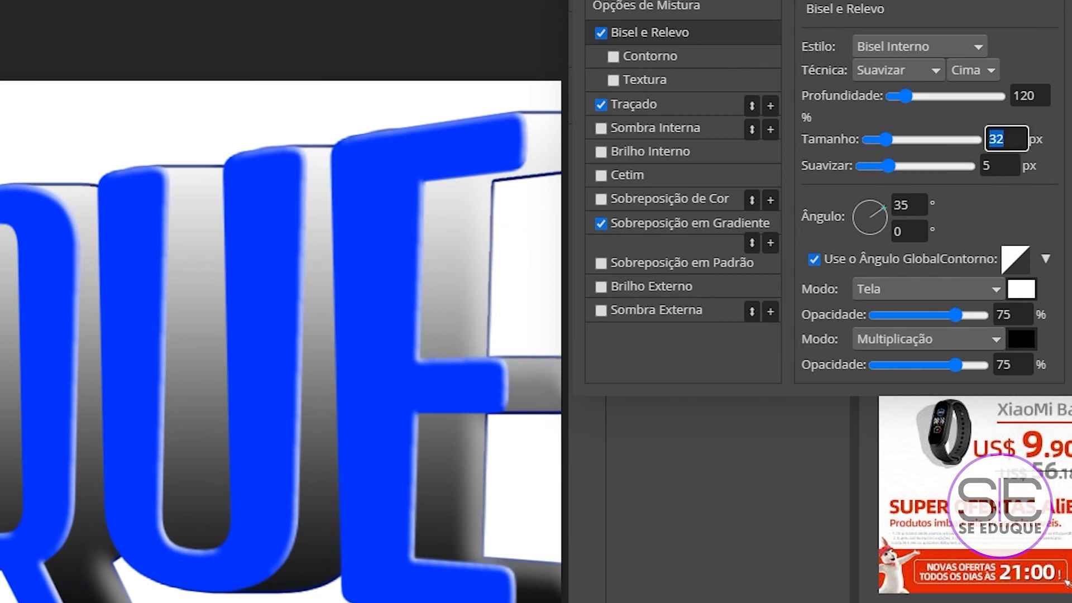
{"action": "type", "text": "20"}
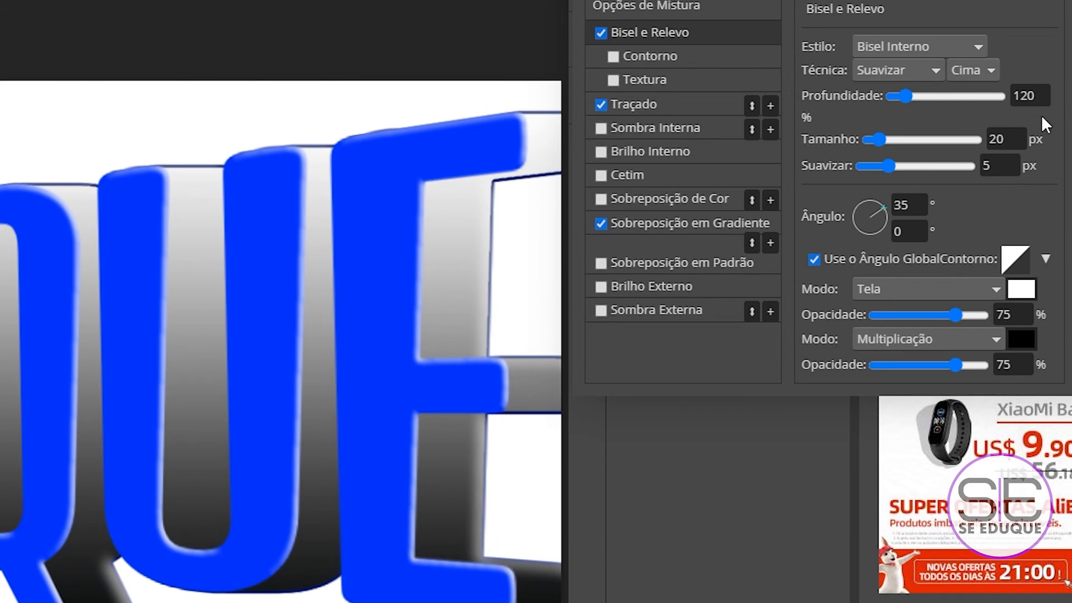
- Set the EFEITO group's bevel softening to 15 px and apply the layer style
{"action": "left_click_drag", "start_coordinate": [889, 166], "coordinate": [937, 166]}
{"action": "left_click", "coordinate": [1001, 166]}
{"action": "type", "text": "15"}
{"action": "left_click", "coordinate": [941, 168]}
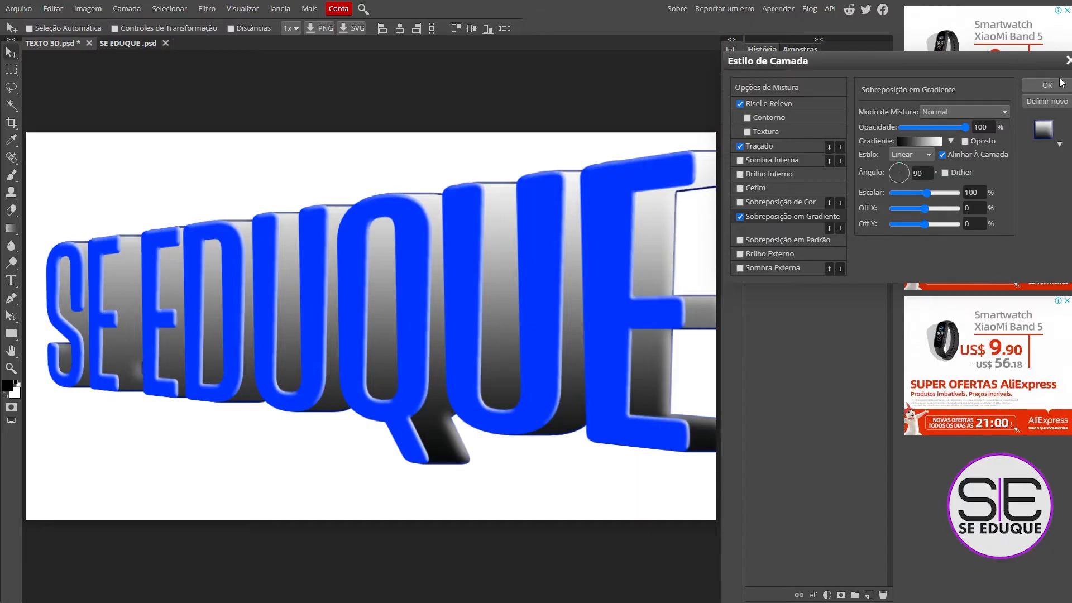
{"action": "left_click", "coordinate": [1049, 87]}
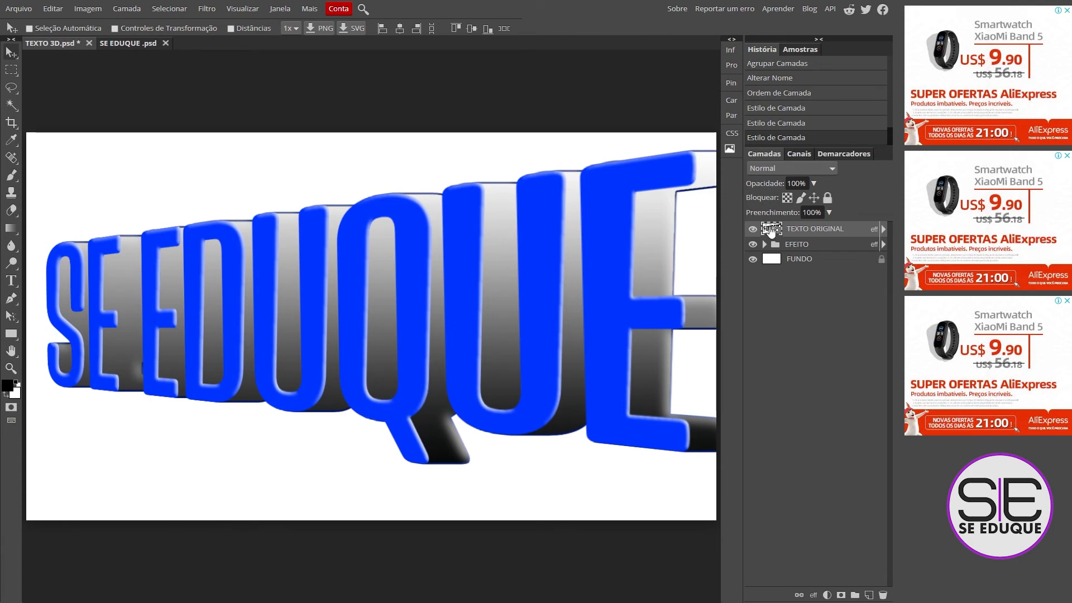
- Enable the Brilho Interno effect in the TEXTO ORIGINAL layer's style with 100% opacity
{"action": "double_click", "coordinate": [859, 230]}
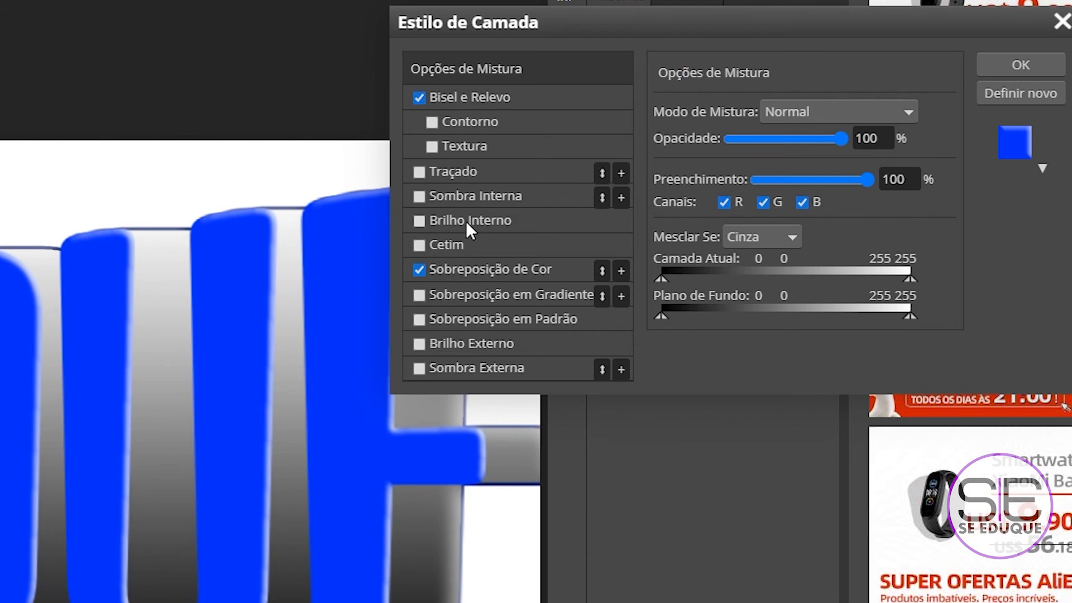
{"action": "left_click", "coordinate": [431, 224]}
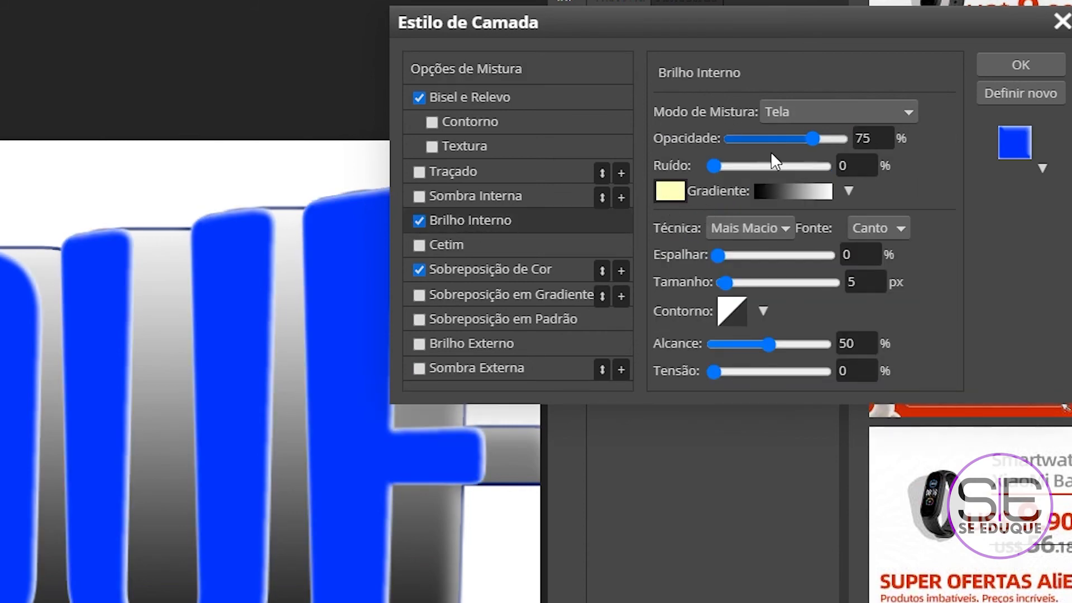
{"action": "left_click", "coordinate": [841, 138]}
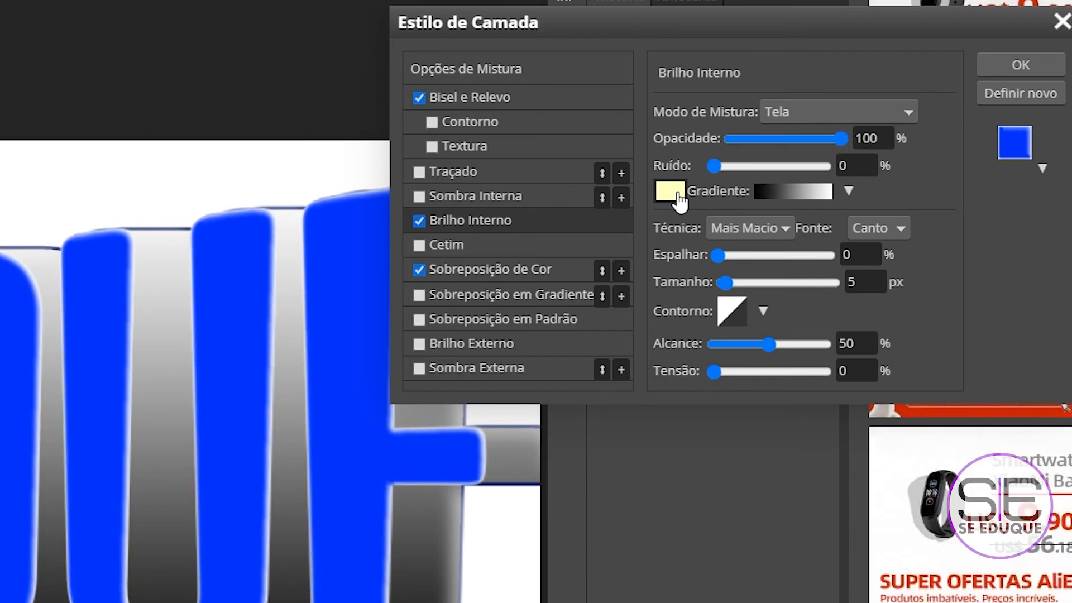
- Change the inner glow colour to a light blue based on the text's blue and compare the text with and without the glow
{"action": "left_click", "coordinate": [673, 192]}
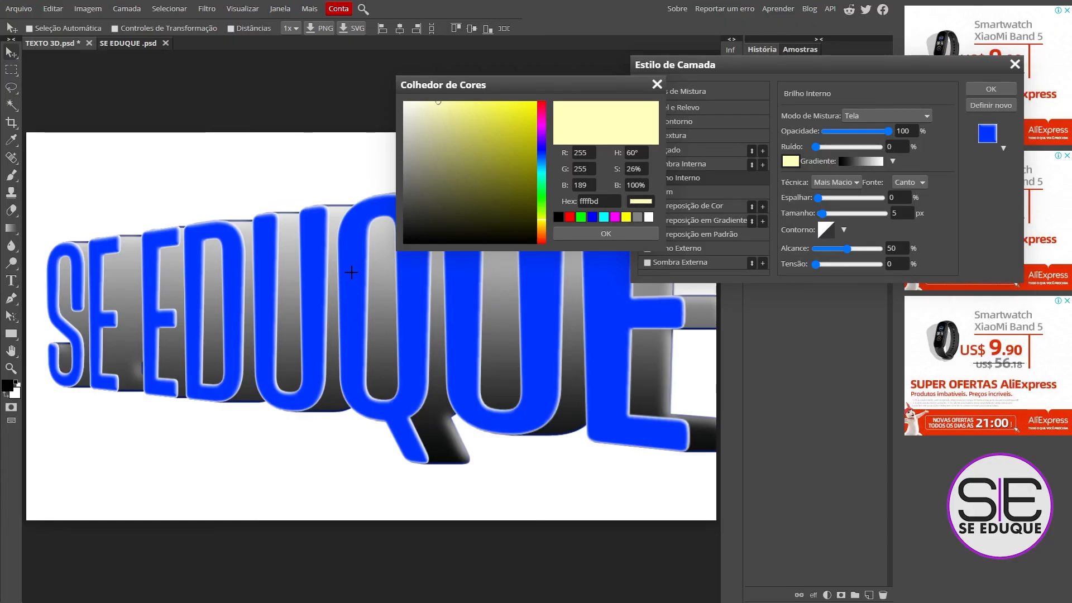
{"action": "left_click", "coordinate": [351, 272]}
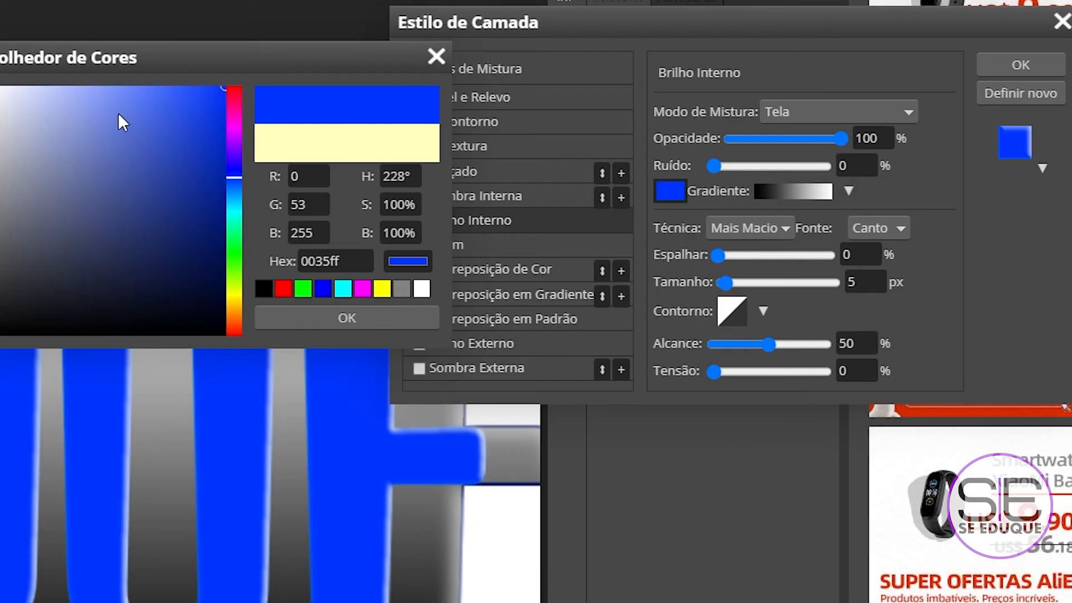
{"action": "left_click", "coordinate": [102, 87]}
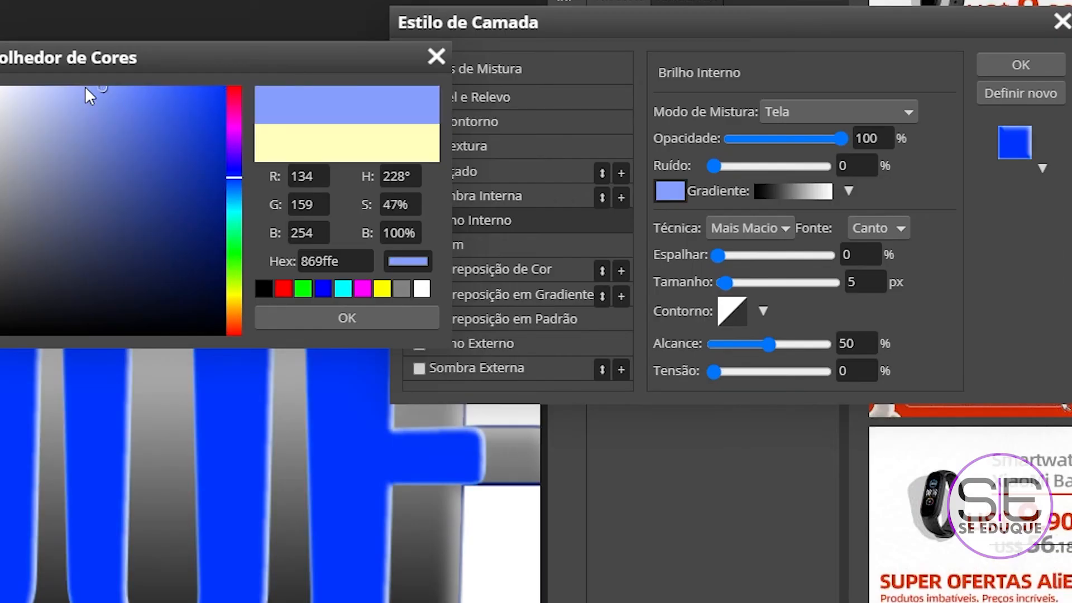
{"action": "left_click", "coordinate": [85, 87]}
{"action": "left_click", "coordinate": [60, 87]}
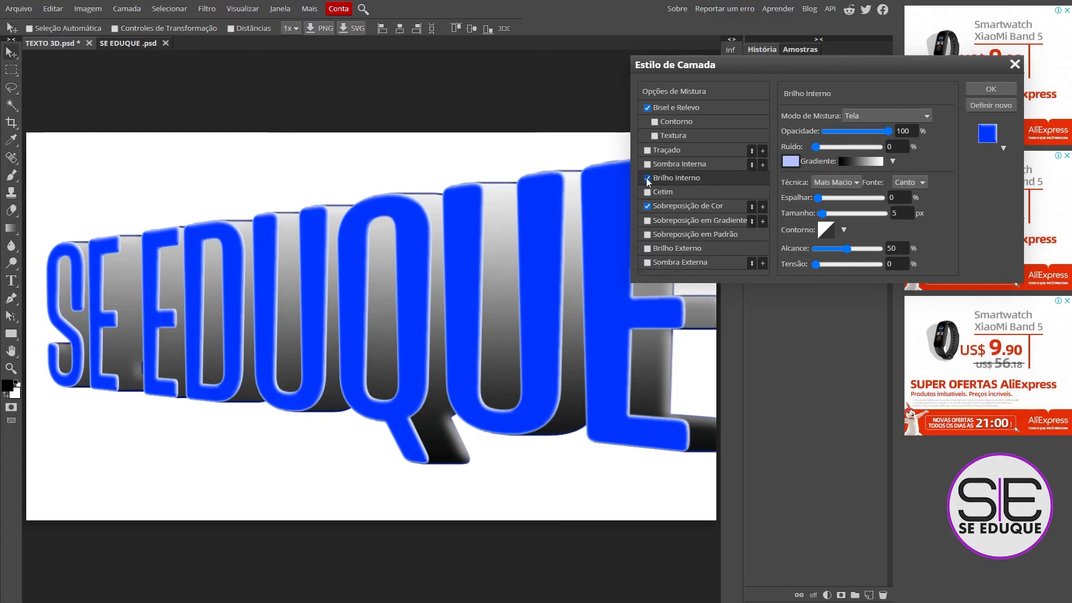
{"action": "left_click", "coordinate": [646, 178]}
{"action": "left_click", "coordinate": [646, 178]}
- Enable the Traçado effect on the TEXTO ORIGINAL layer and set its colour to dark blue 011049
{"action": "left_click", "coordinate": [696, 147]}
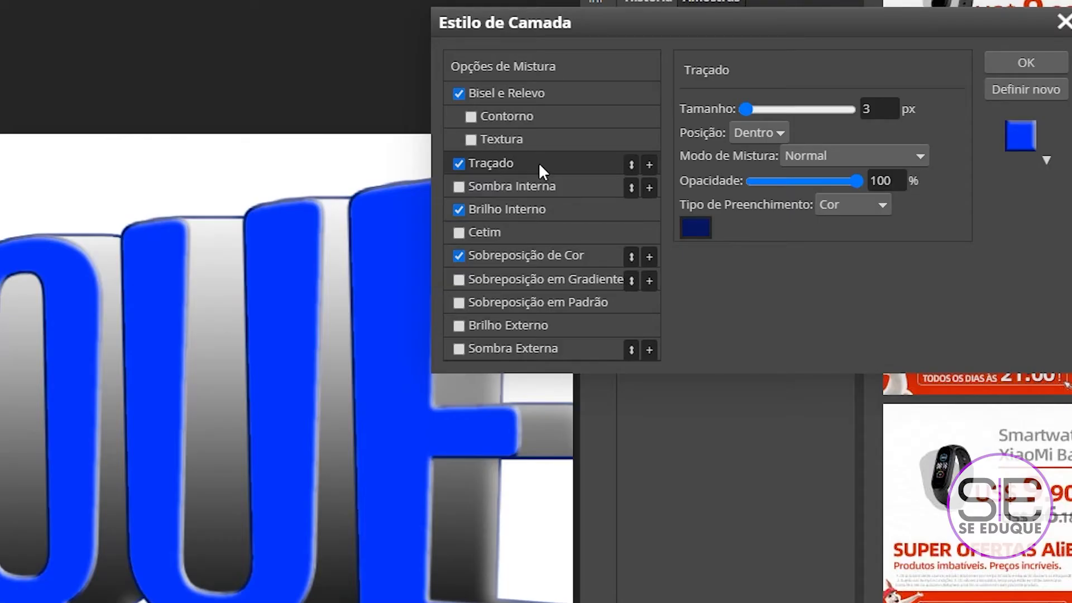
{"action": "left_click", "coordinate": [696, 228]}
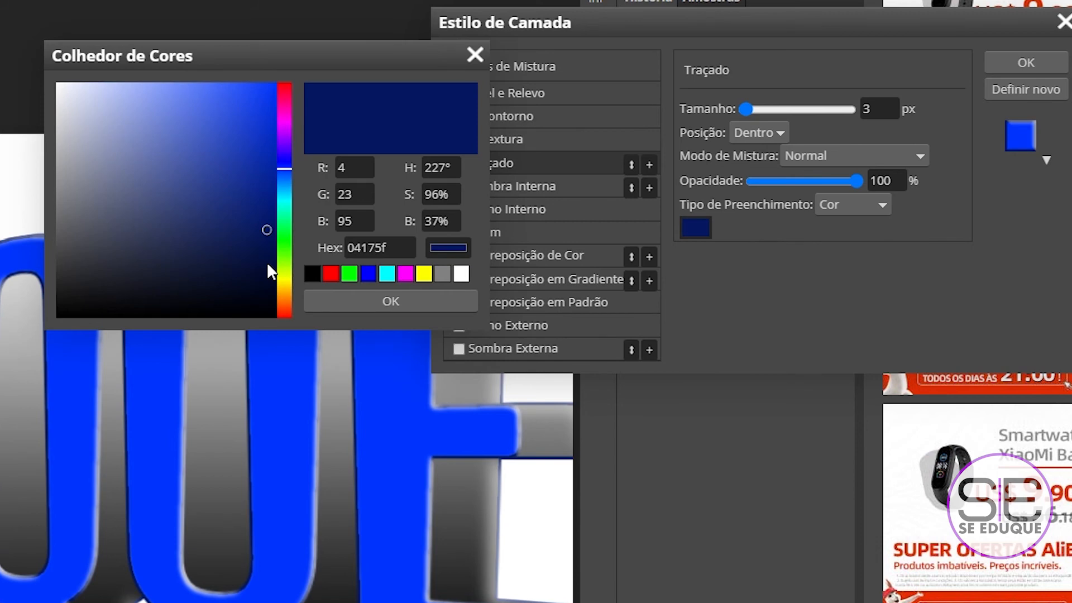
{"action": "left_click", "coordinate": [267, 263]}
{"action": "left_click", "coordinate": [313, 273]}
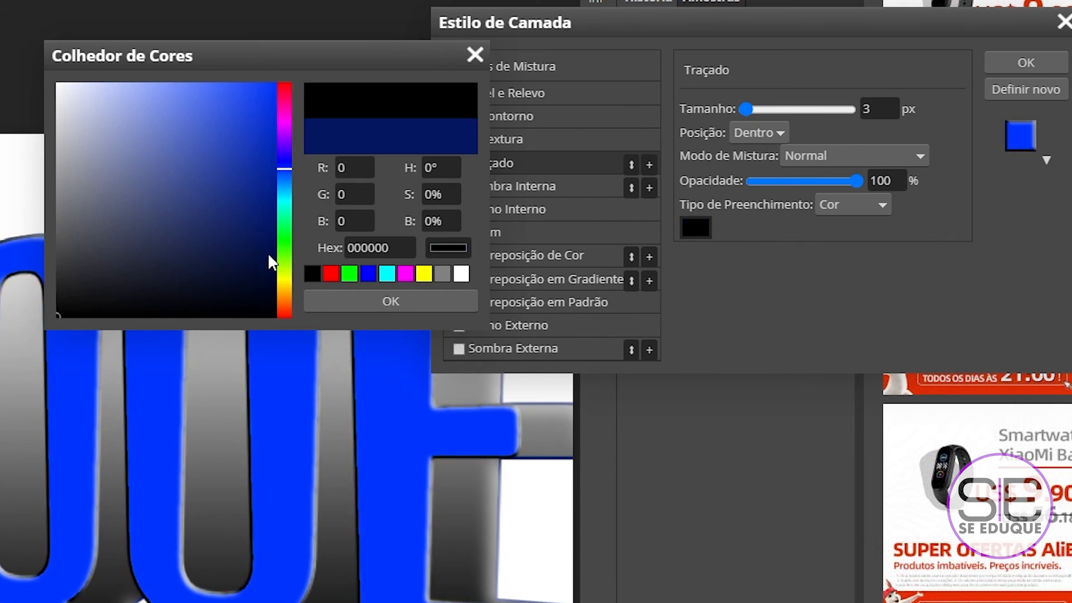
{"action": "left_click", "coordinate": [267, 252]}
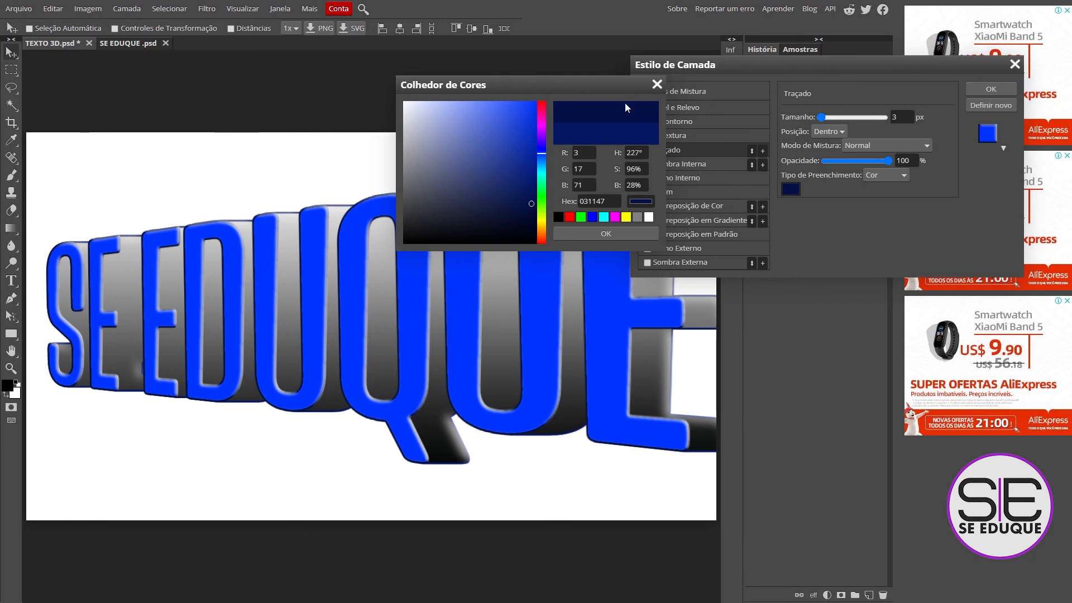
{"action": "left_click", "coordinate": [355, 277]}
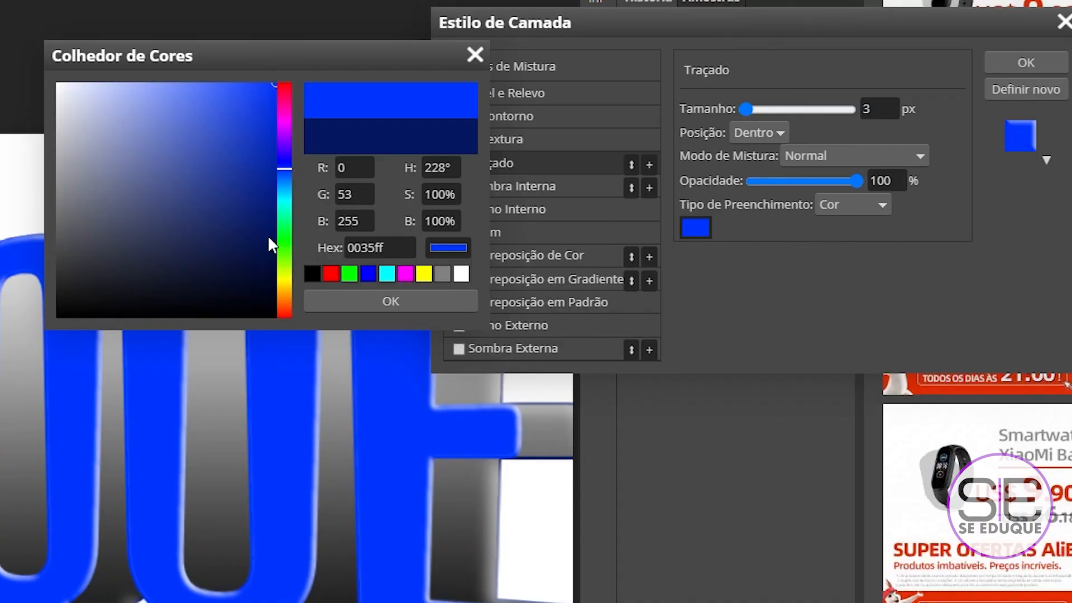
{"action": "left_click", "coordinate": [530, 194]}
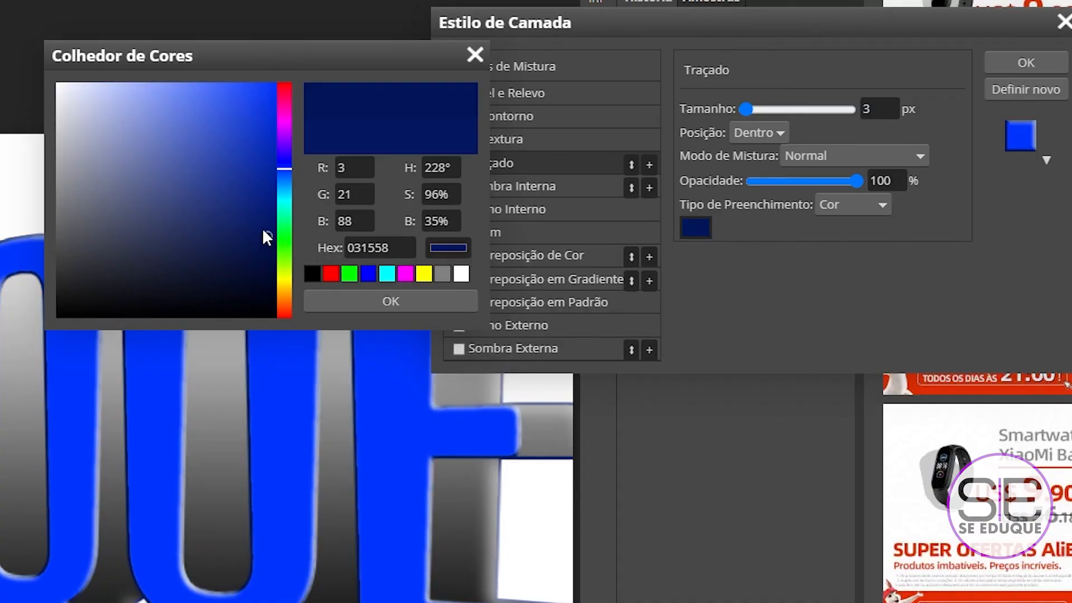
{"action": "left_click", "coordinate": [271, 248]}
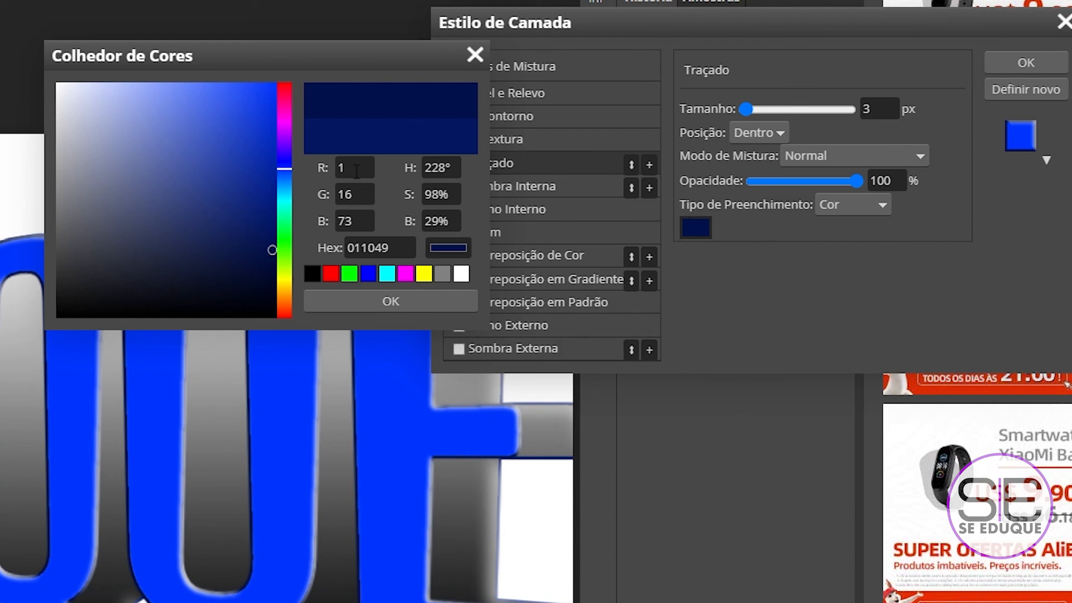
{"action": "left_click", "coordinate": [398, 301]}
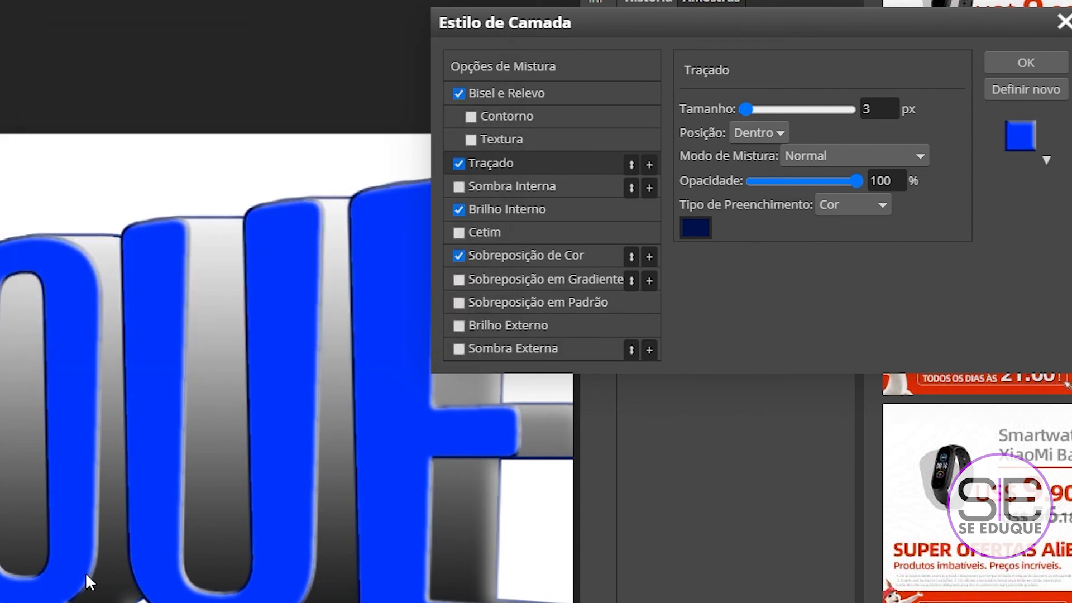
- Enable the Cetim effect on the TEXTO ORIGINAL layer with dark blue 020b2e and 89% opacity
{"action": "left_click", "coordinate": [458, 233]}
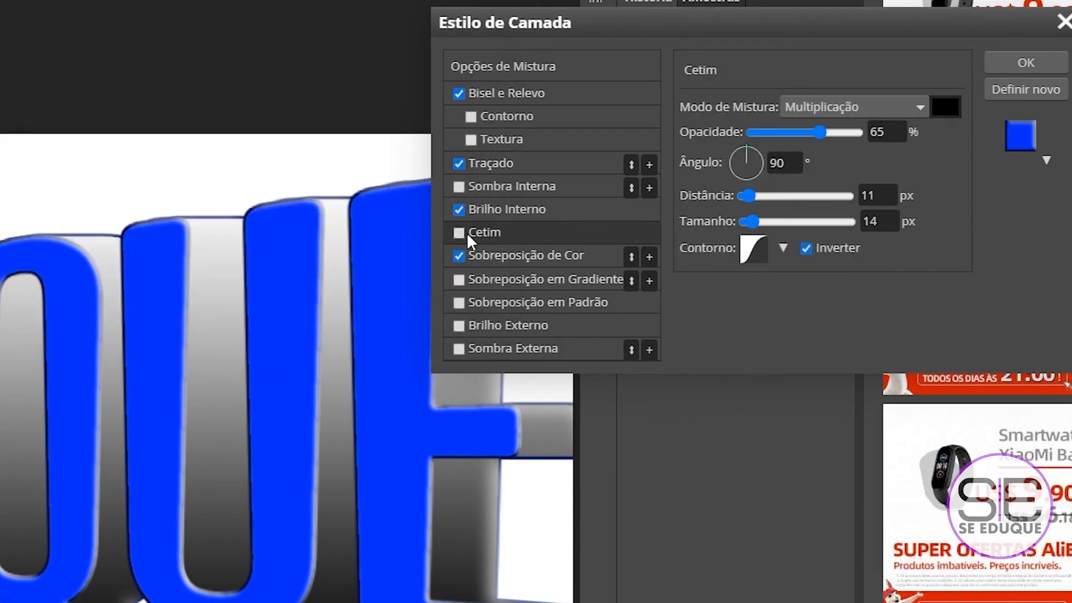
{"action": "left_click", "coordinate": [484, 232]}
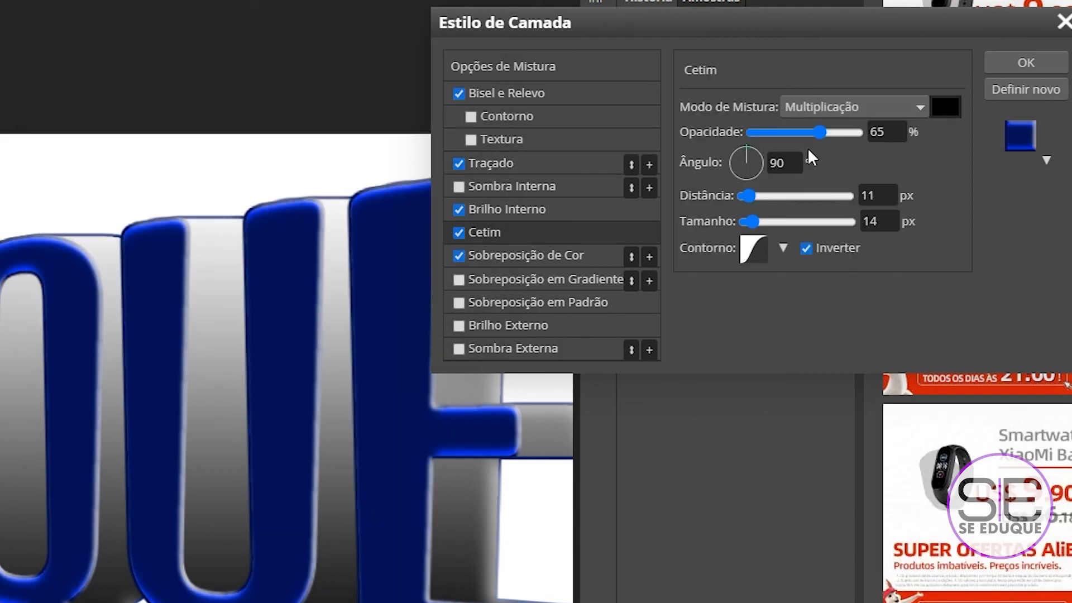
{"action": "left_click", "coordinate": [778, 131]}
{"action": "left_click", "coordinate": [945, 106]}
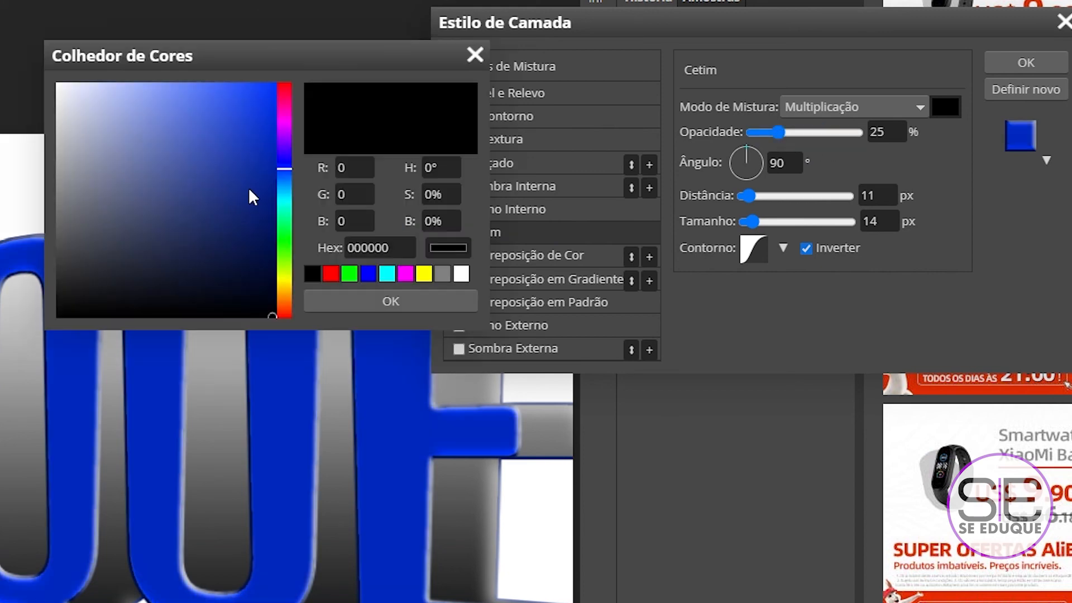
{"action": "left_click", "coordinate": [268, 275]}
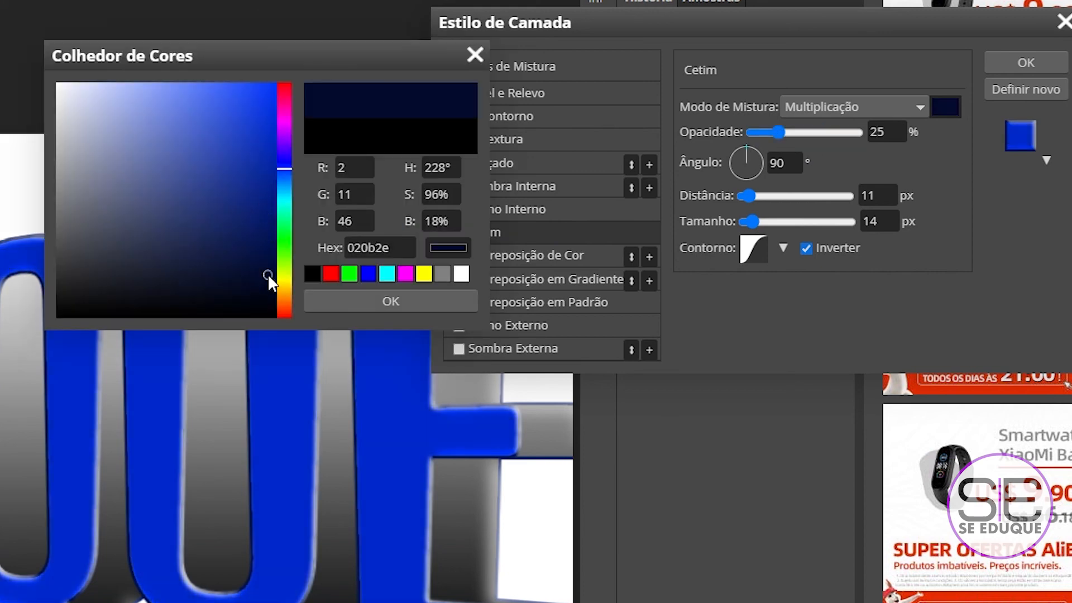
{"action": "left_click", "coordinate": [398, 300]}
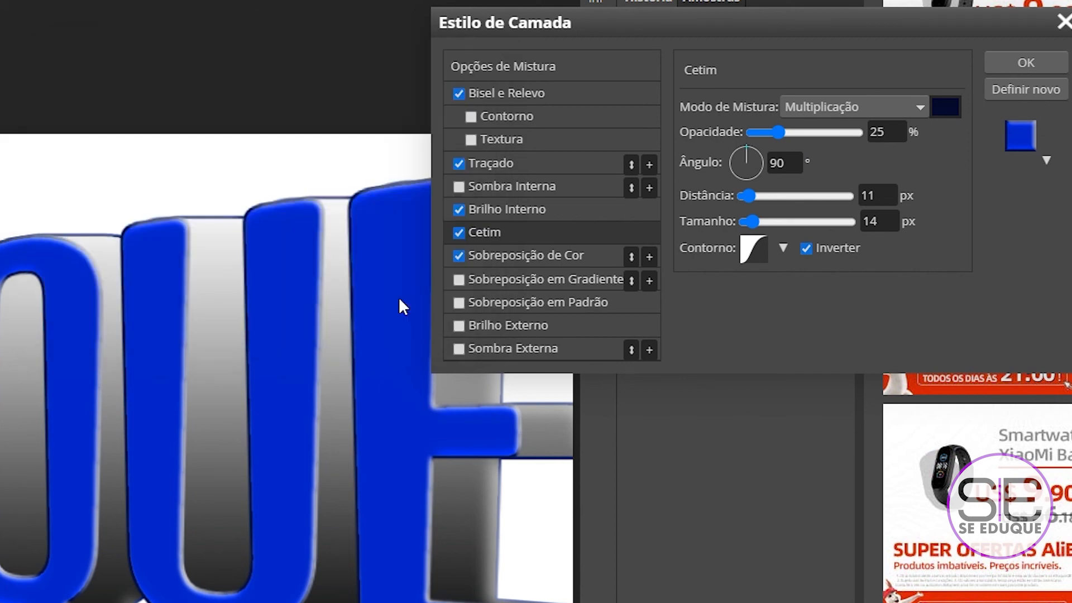
{"action": "left_click", "coordinate": [825, 131]}
{"action": "left_click", "coordinate": [845, 133]}
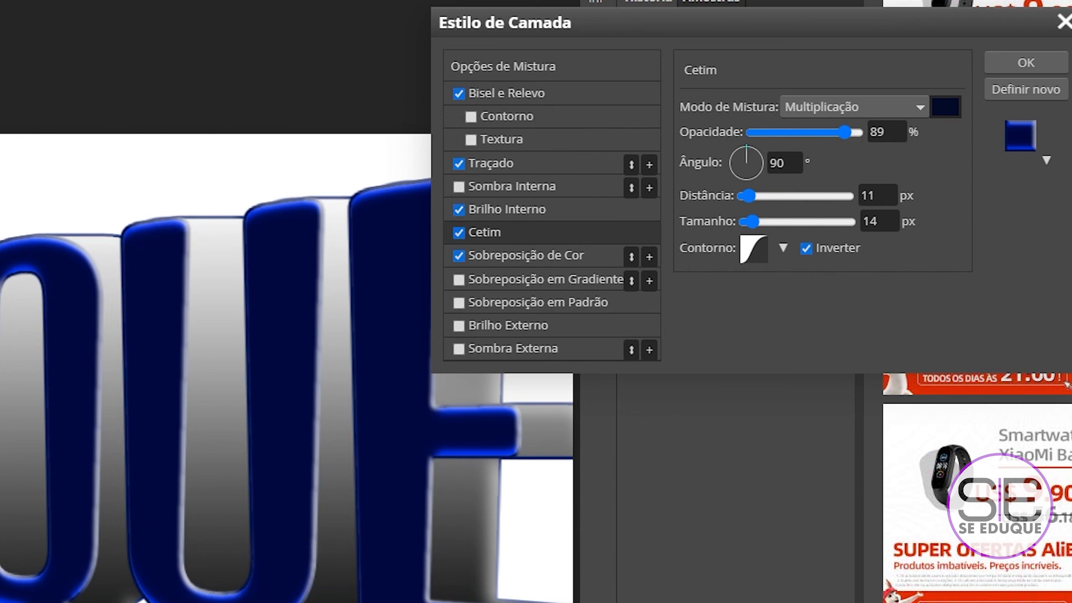
- Enable the Brilho Externo effect on the TEXTO ORIGINAL layer with 80% opacity
{"action": "left_click", "coordinate": [553, 329]}
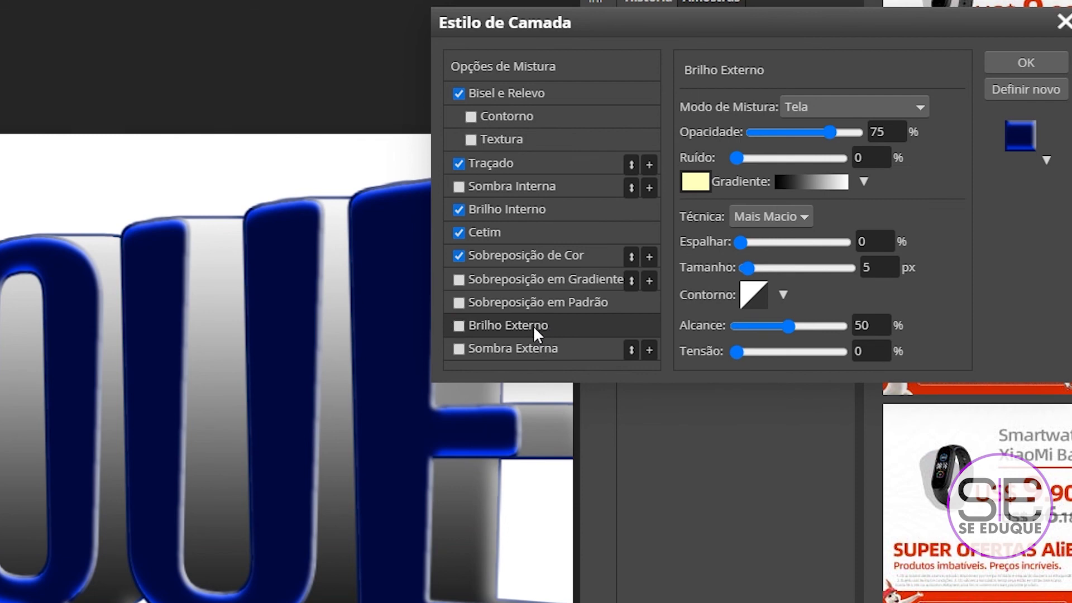
{"action": "left_click", "coordinate": [532, 325]}
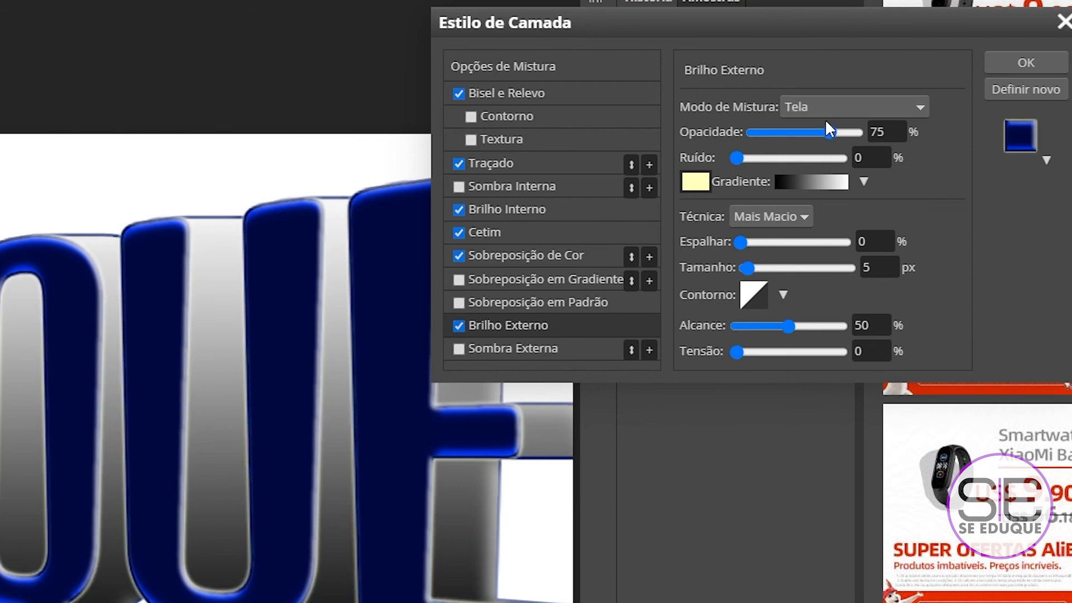
{"action": "double_click", "coordinate": [894, 133]}
{"action": "type", "text": "80"}
- Set the outer glow colour to light blue bcc4fc and compare the text with and without the glow
{"action": "left_click", "coordinate": [695, 182]}
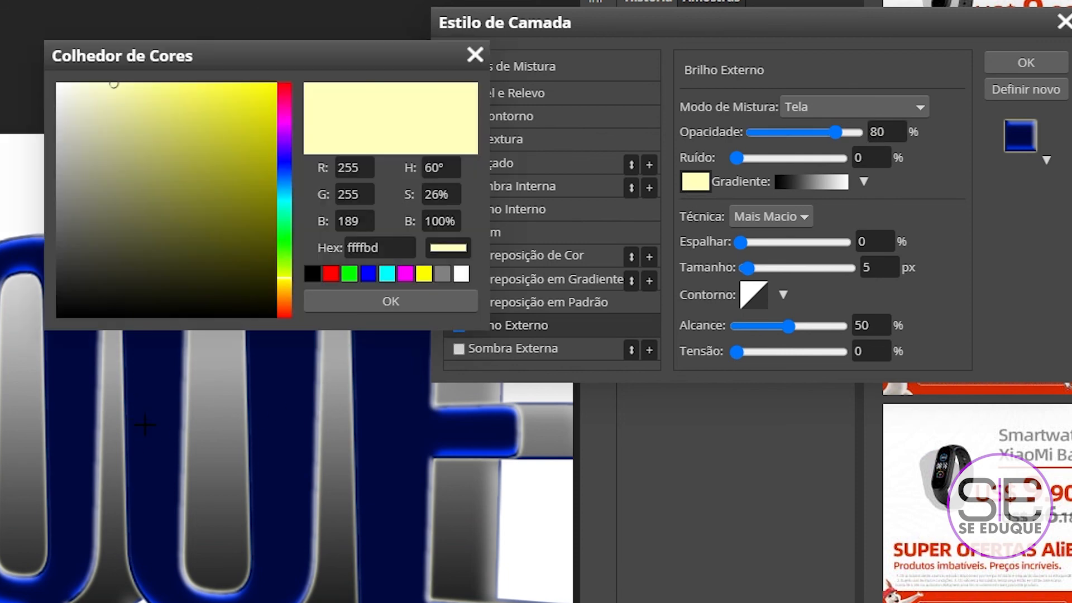
{"action": "left_click", "coordinate": [149, 429]}
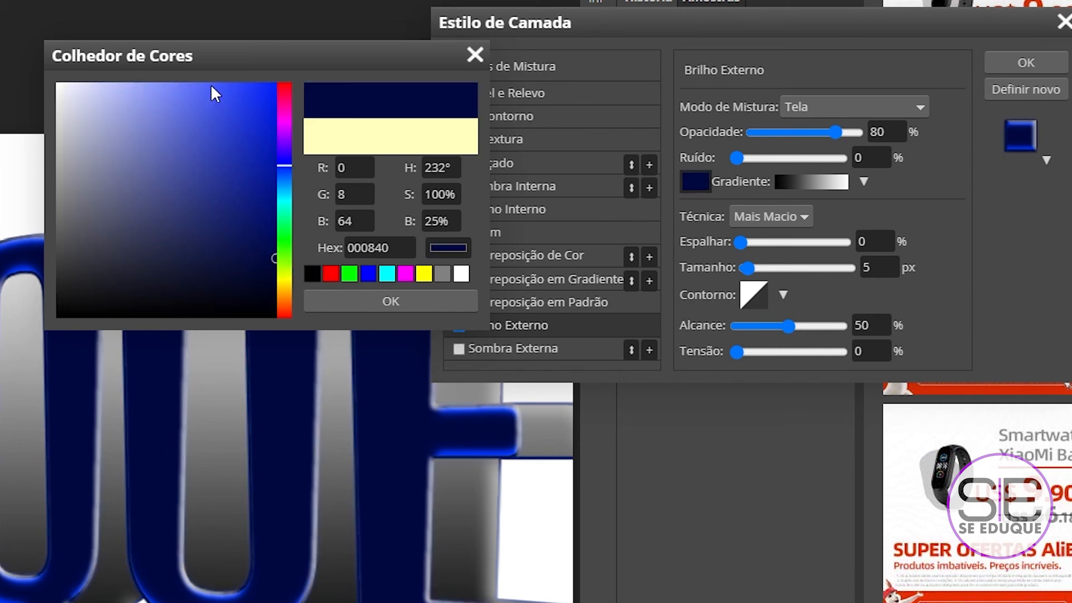
{"action": "left_click", "coordinate": [112, 86]}
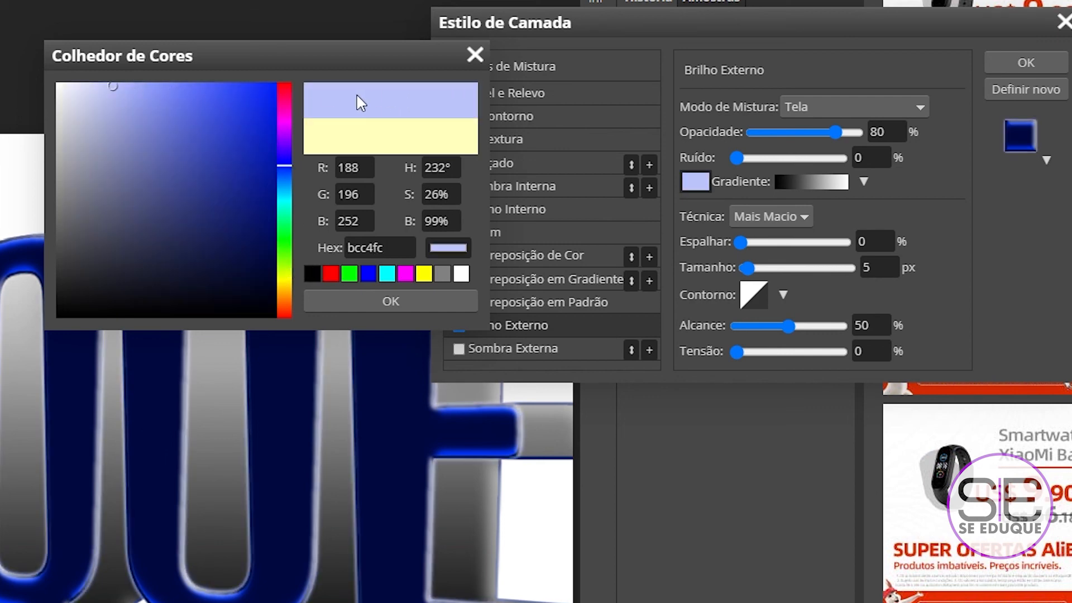
{"action": "left_click", "coordinate": [361, 301]}
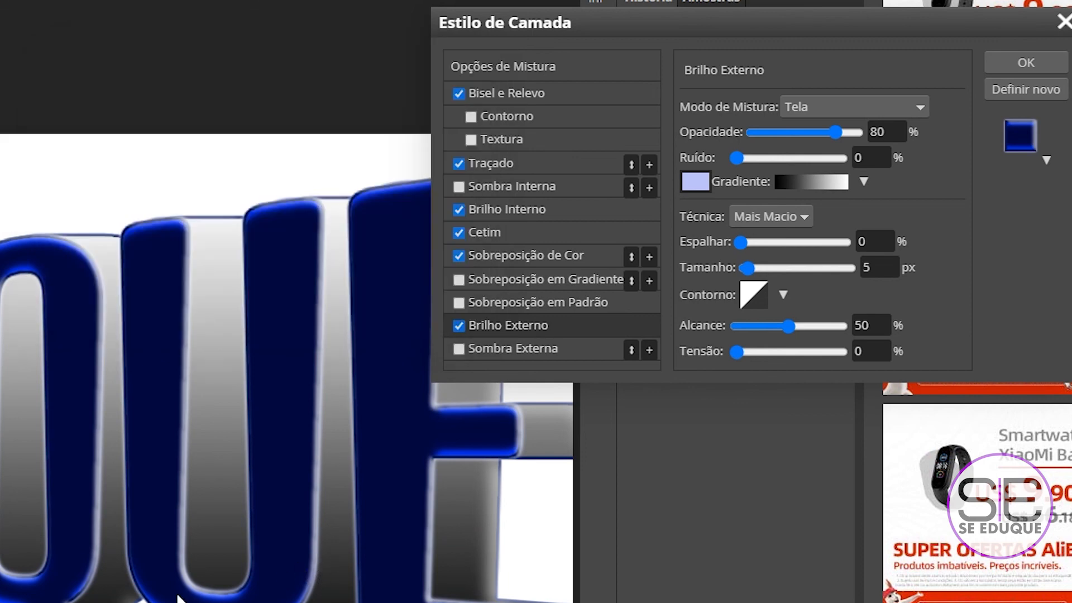
{"action": "left_click", "coordinate": [459, 325]}
{"action": "left_click", "coordinate": [459, 325]}
- Apply the finished layer style to the TEXTO ORIGINAL layer
{"action": "left_click_drag", "start_coordinate": [358, 40], "coordinate": [845, 58]}
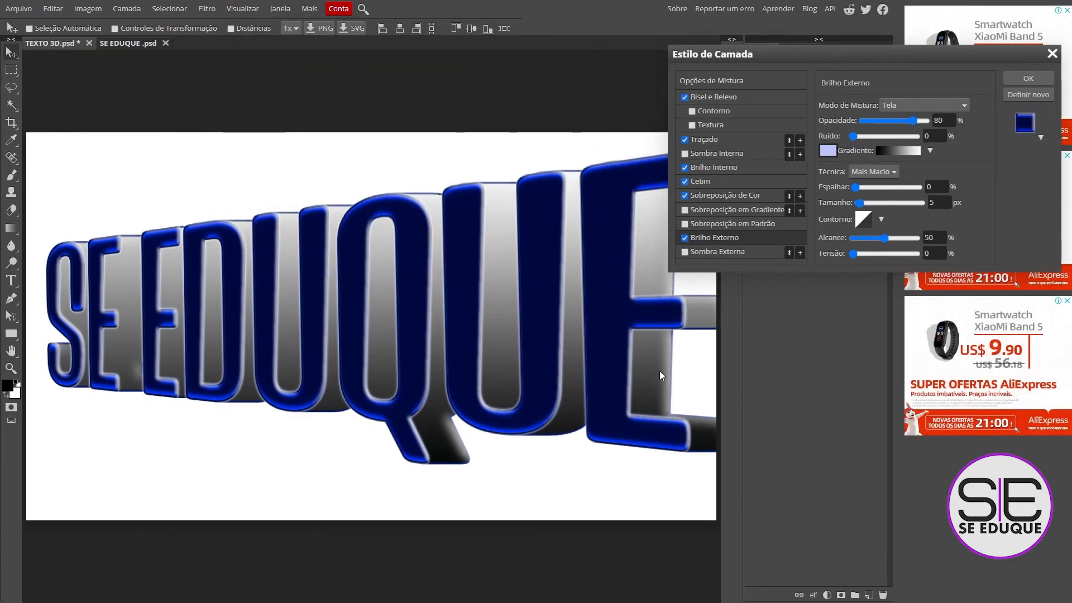
{"action": "left_click_drag", "start_coordinate": [754, 54], "coordinate": [677, 63]}
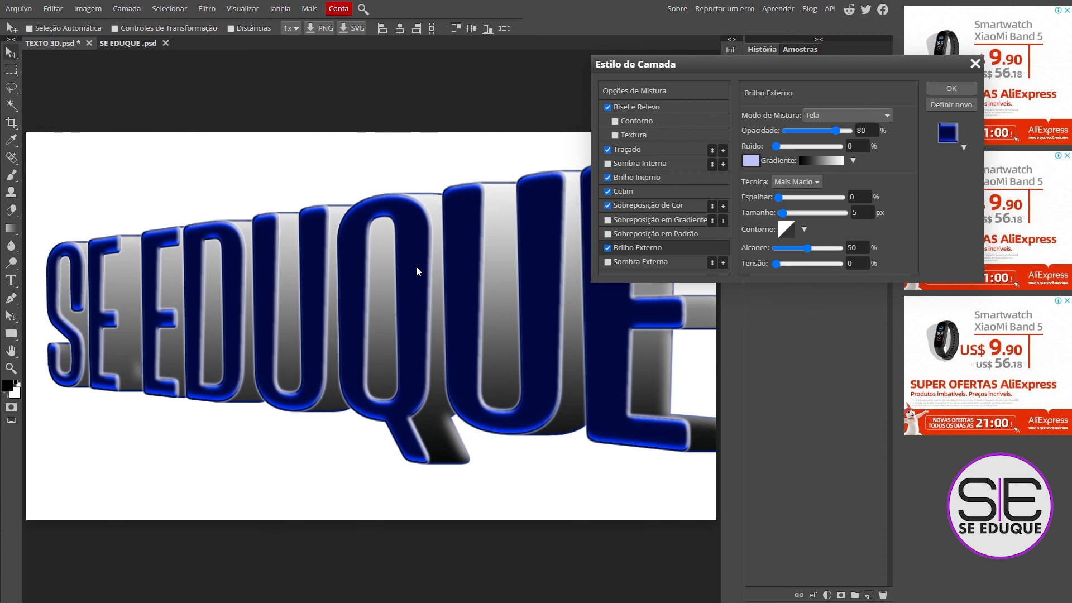
{"action": "left_click", "coordinate": [943, 90]}
{"action": "key", "text": "z"}
{"action": "left_click_drag", "start_coordinate": [518, 291], "coordinate": [515, 291]}
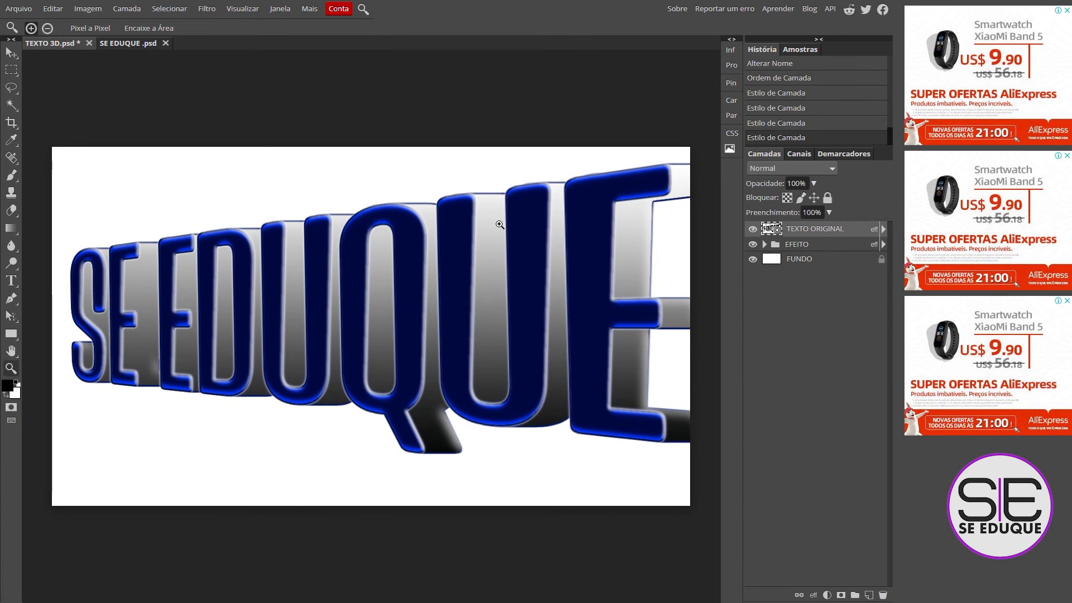